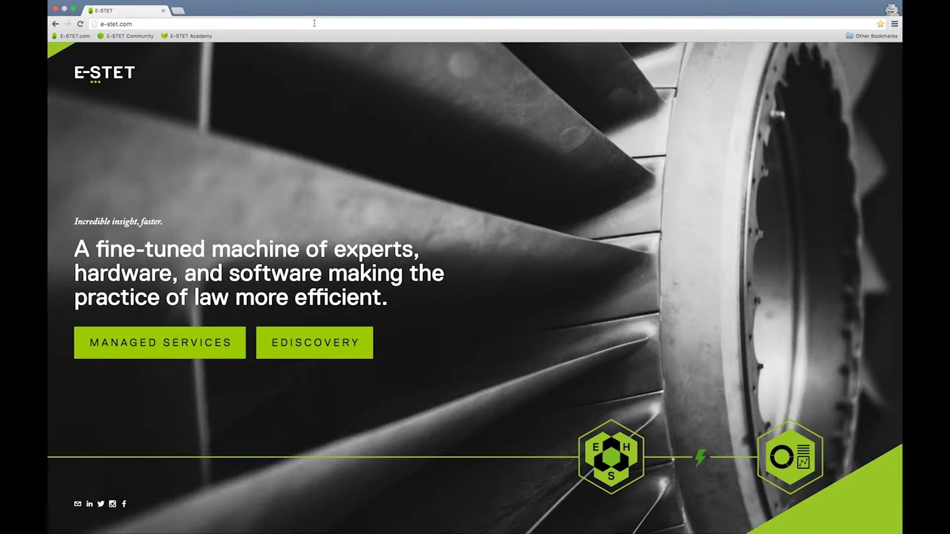
# Go to relativity.e-stet.com and continue past the Relativity welcome page with the maintenance notice
pyautogui.click(314, 23)
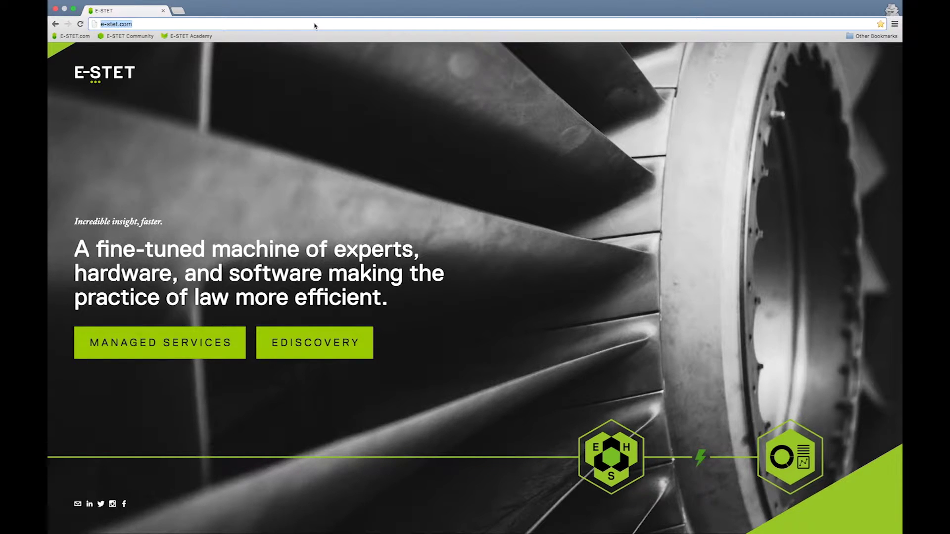
pyautogui.write('relativity.e-stet.com')
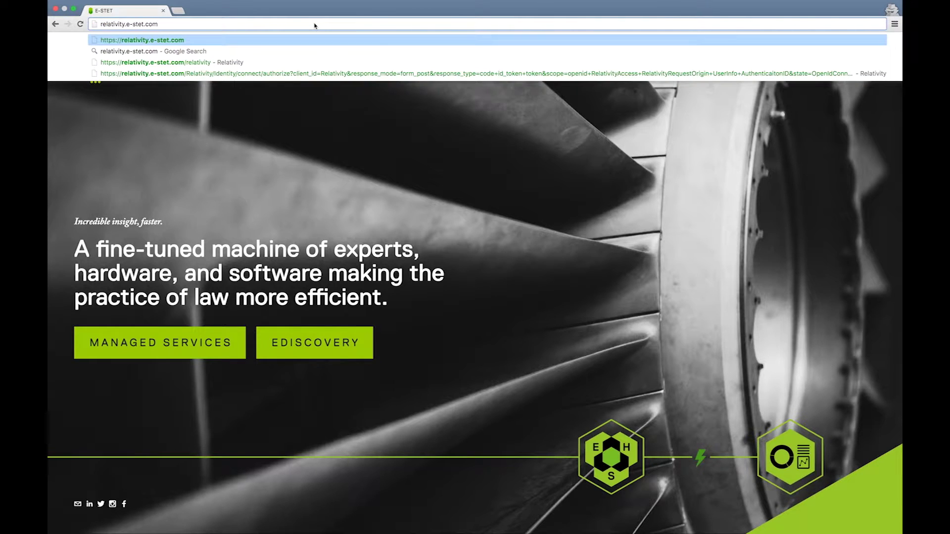
pyautogui.press('Return')
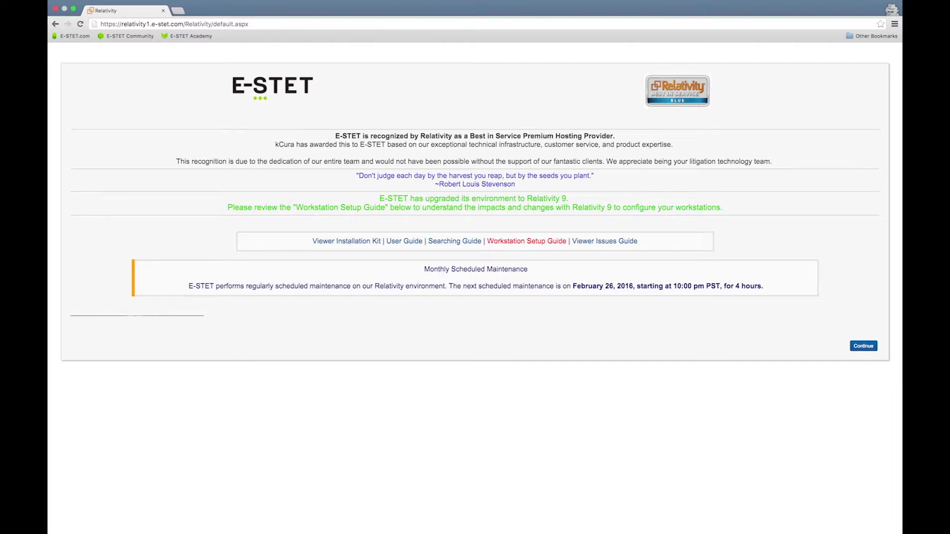
pyautogui.click(863, 346)
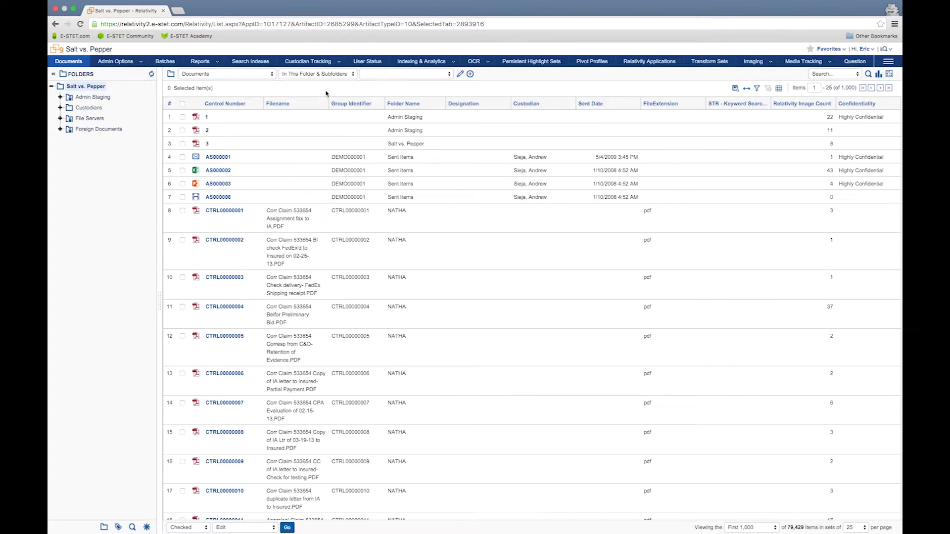
# Look over the available document views and open the document with control number 1
pyautogui.click(273, 74)
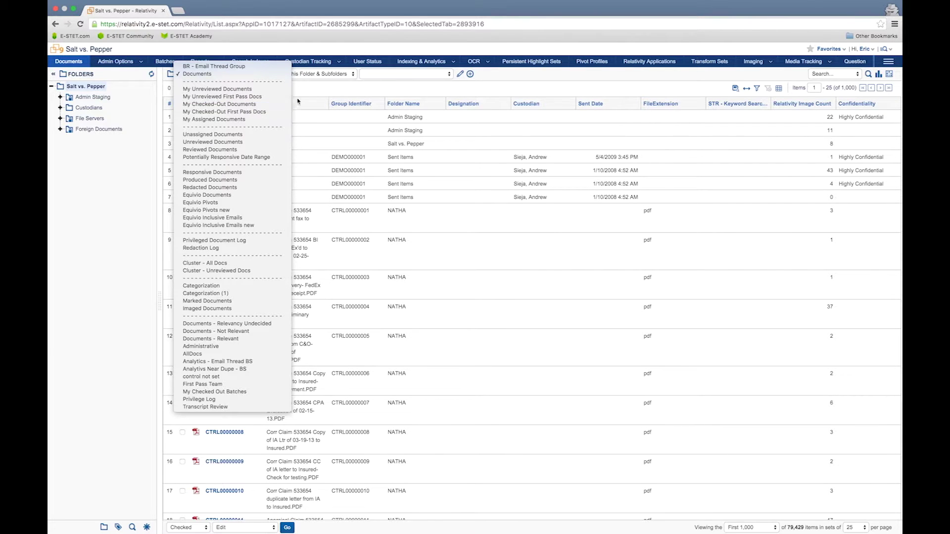
pyautogui.click(315, 90)
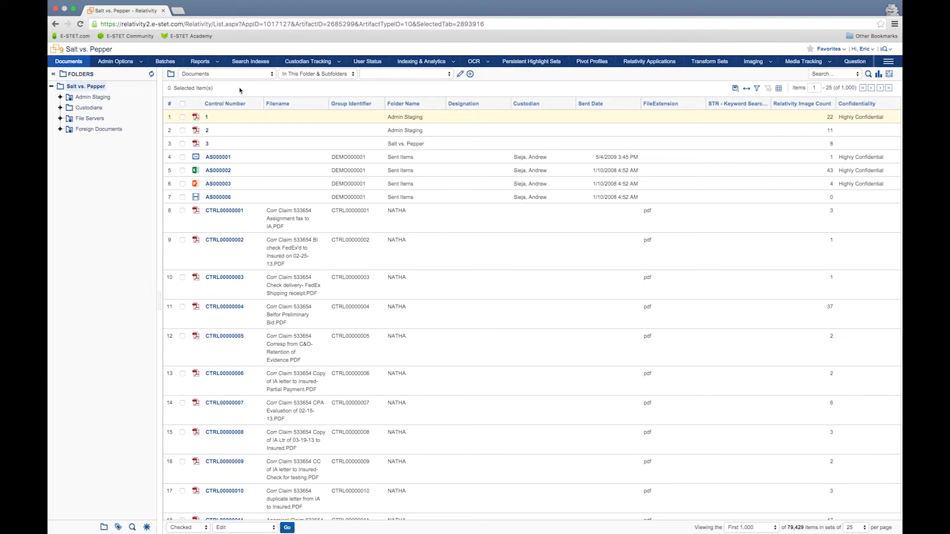
pyautogui.click(208, 119)
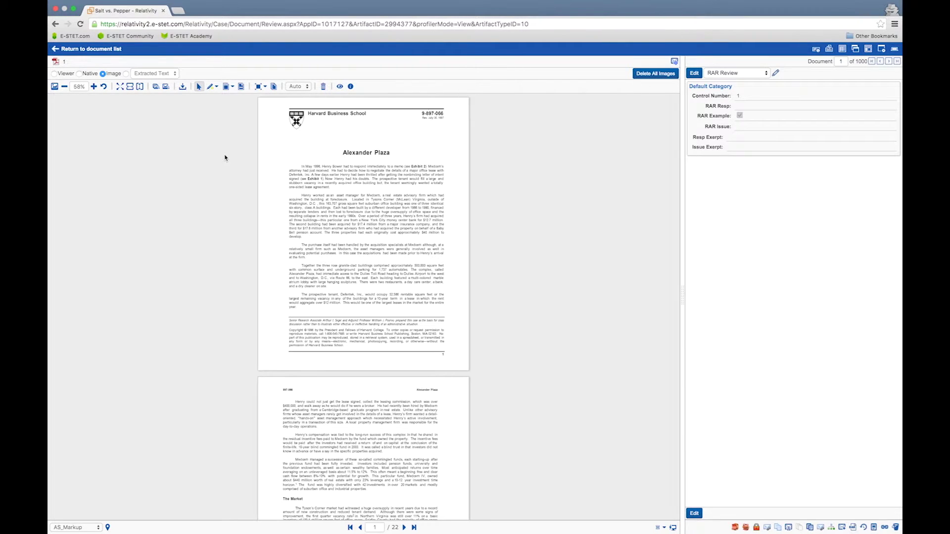
# Draw a black redaction over page 1's footnotes, move it up over the last body paragraphs and extend its lower edge slightly
pyautogui.click(233, 88)
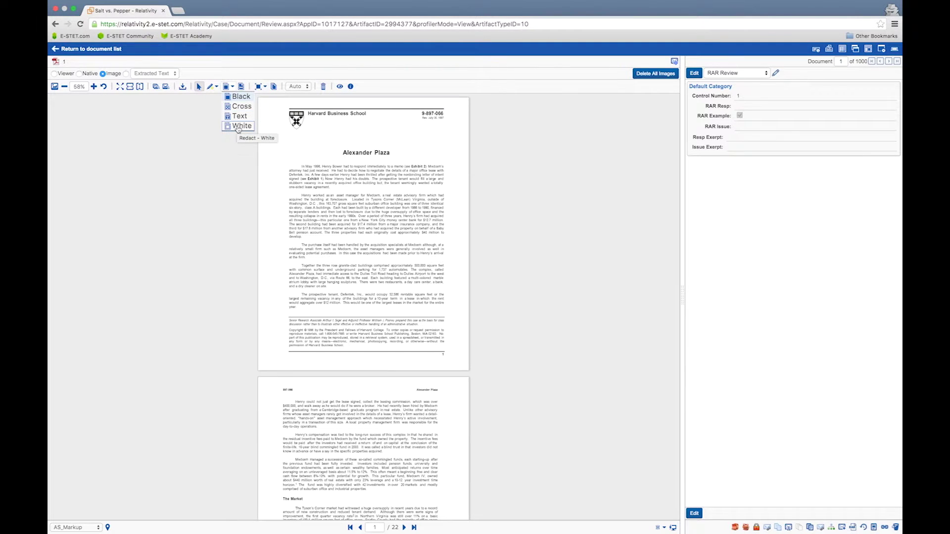
pyautogui.click(238, 97)
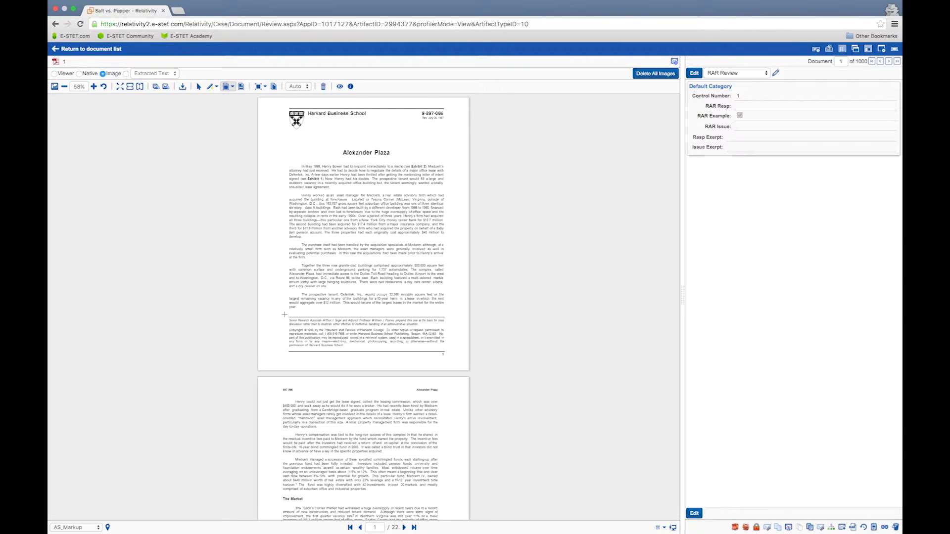
pyautogui.moveTo(285, 315); pyautogui.dragTo(446, 357)
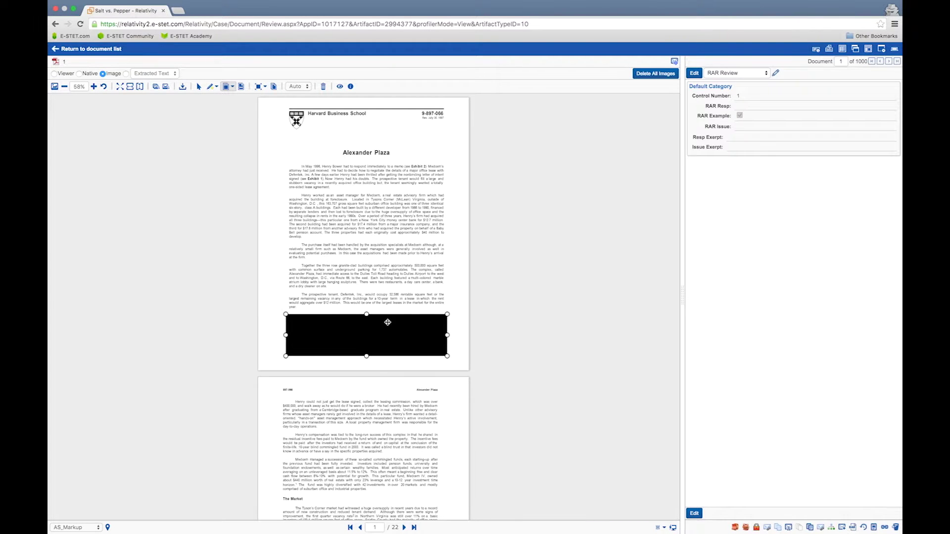
pyautogui.moveTo(388, 322); pyautogui.dragTo(388, 269)
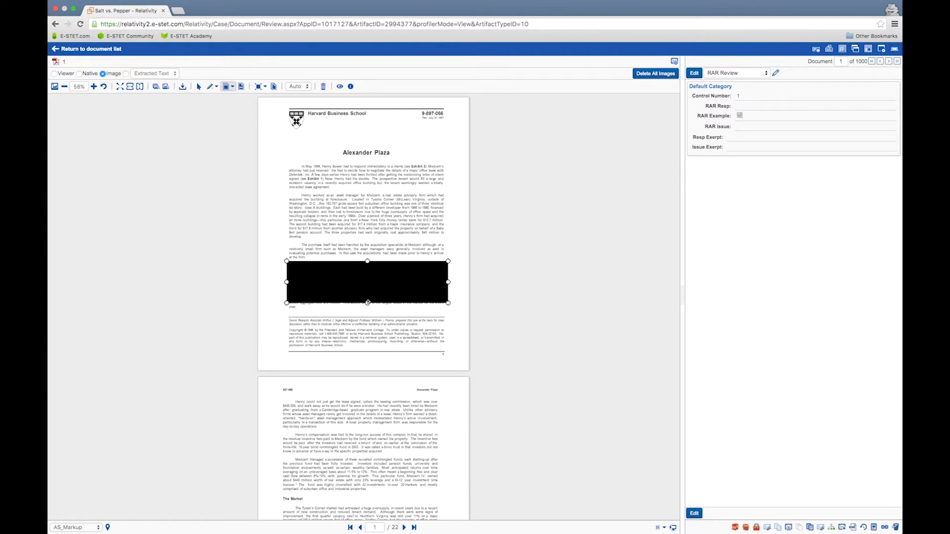
pyautogui.moveTo(368, 303); pyautogui.dragTo(367, 313)
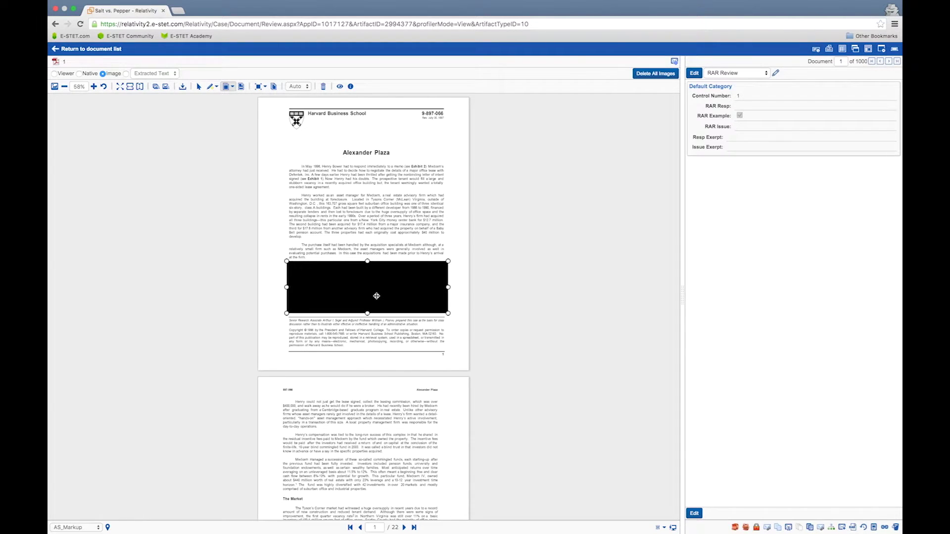
# Delete the black redaction from page 1
pyautogui.rightClick(377, 296)
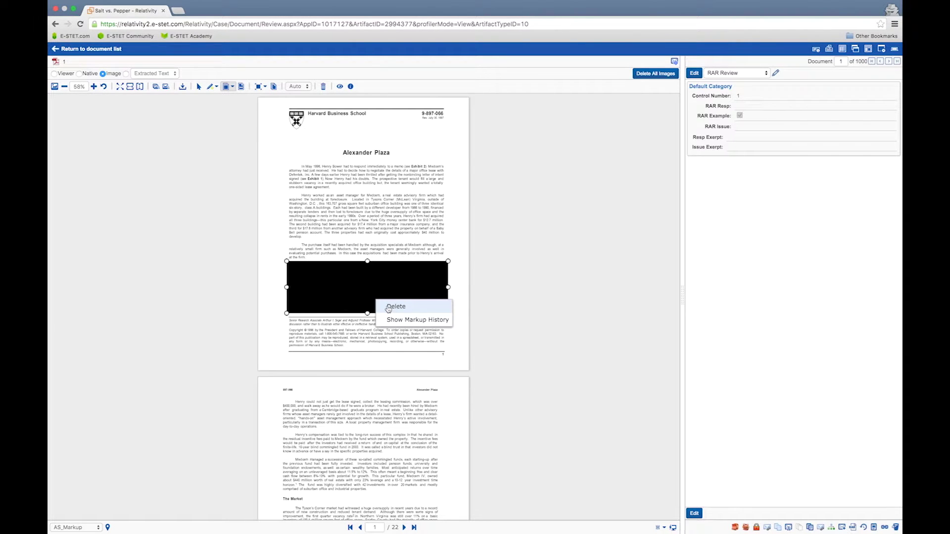
pyautogui.click(388, 308)
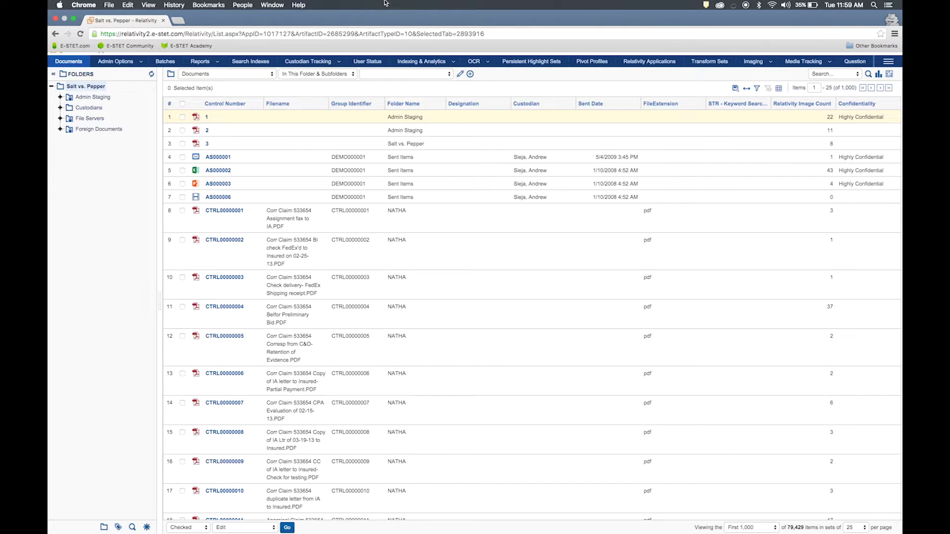
# Create a new saved search in the Salt vs. Pepper workspace and name it Test Search 1
pyautogui.click(454, 120)
pyautogui.click(133, 529)
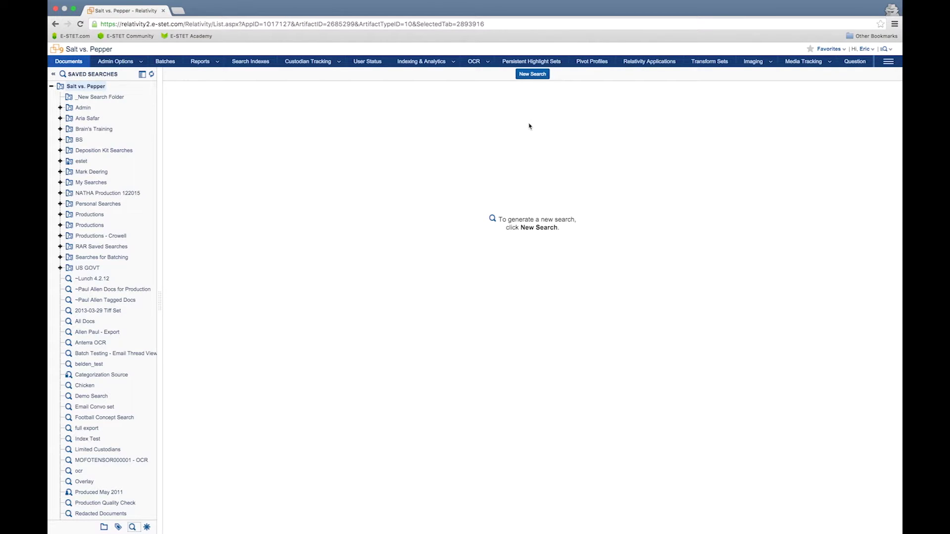
pyautogui.click(533, 76)
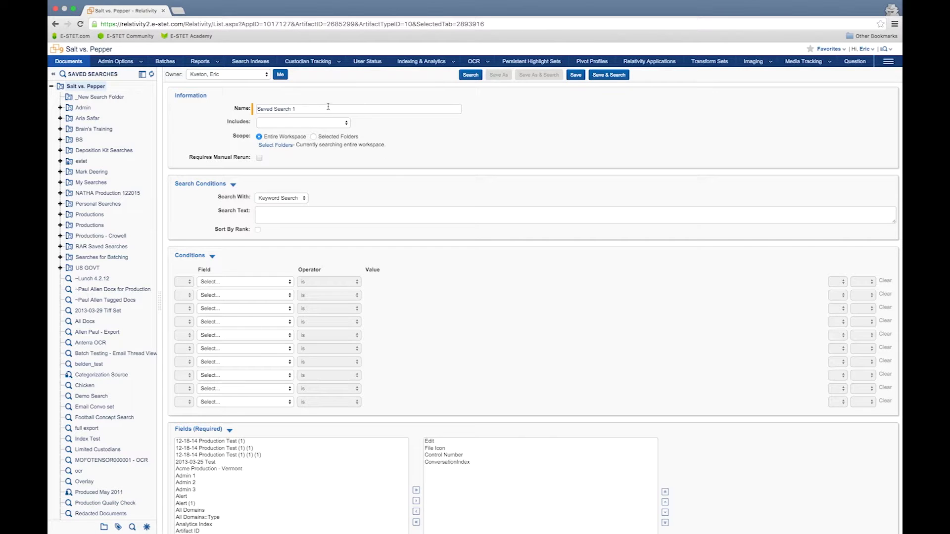
pyautogui.moveTo(327, 108); pyautogui.dragTo(257, 100)
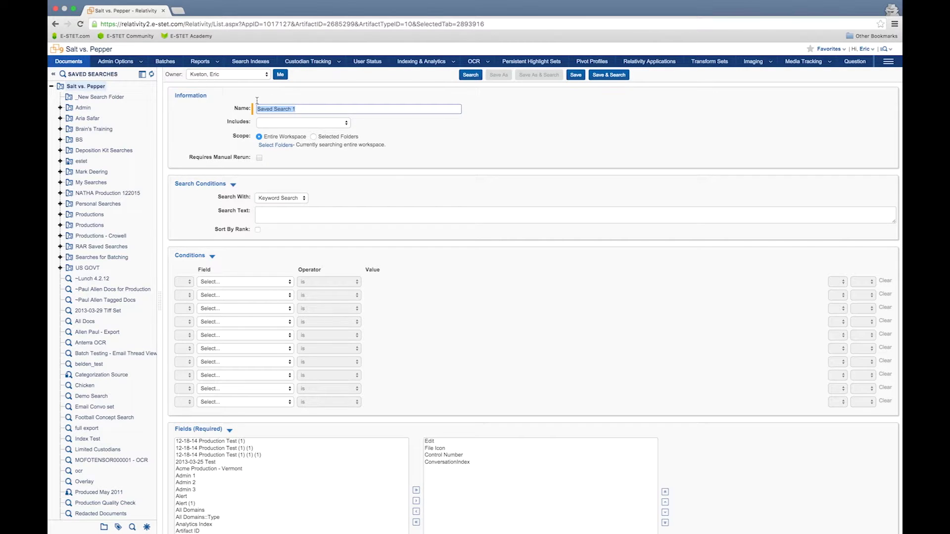
pyautogui.write('Test Search 1')
# View the Includes options and limit the search scope to the Custodians folder with its subfolders
pyautogui.click(349, 127)
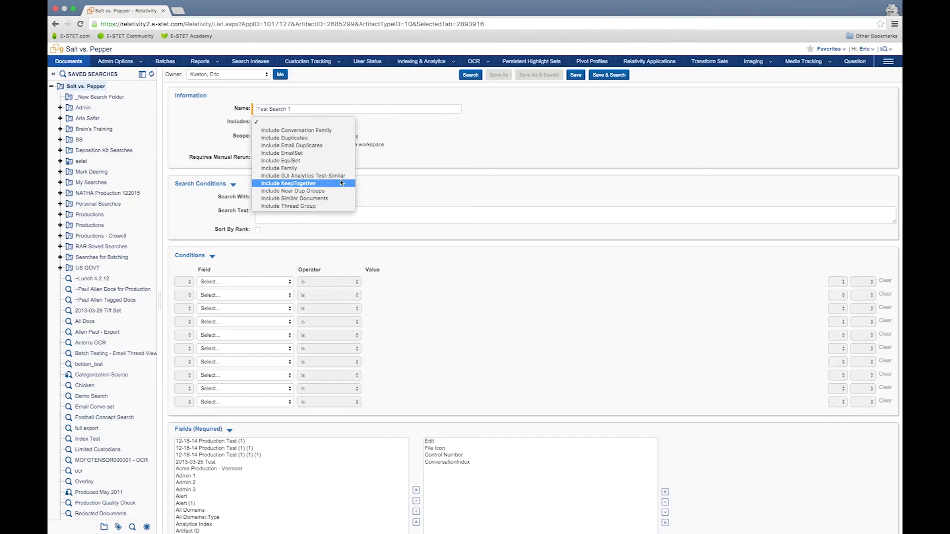
pyautogui.click(420, 173)
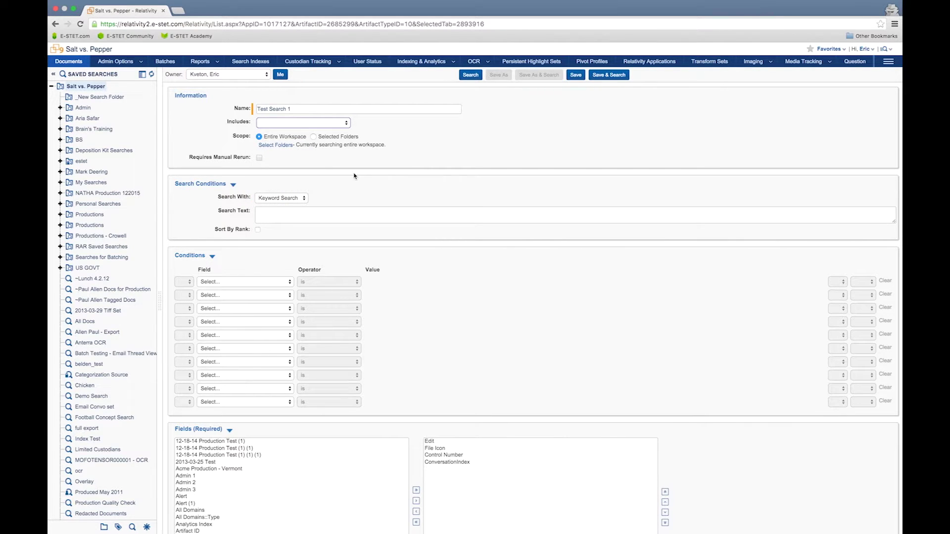
pyautogui.click(279, 148)
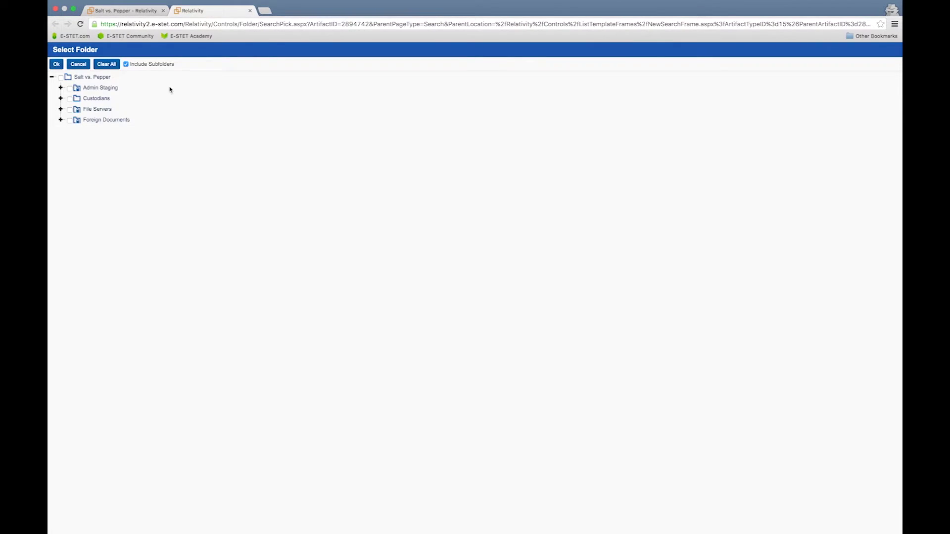
pyautogui.click(60, 99)
pyautogui.click(70, 99)
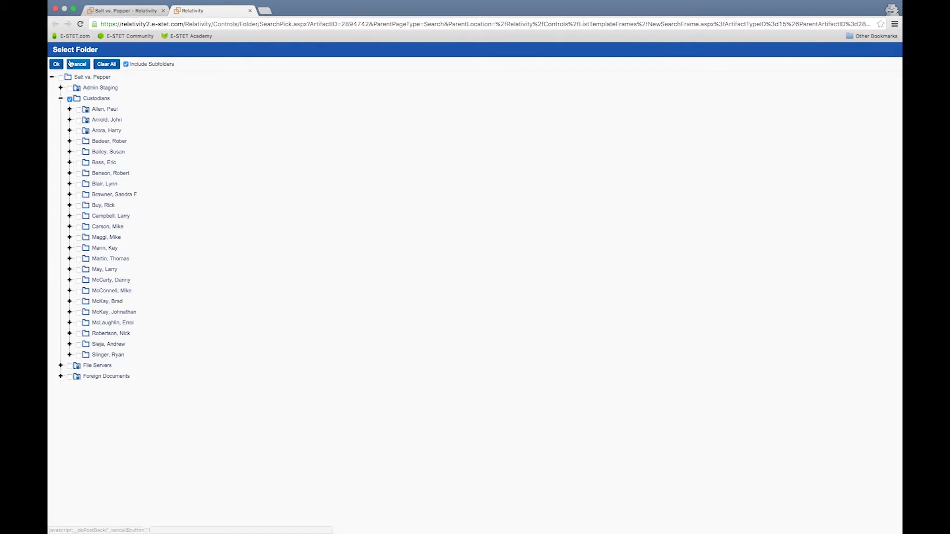
pyautogui.click(61, 67)
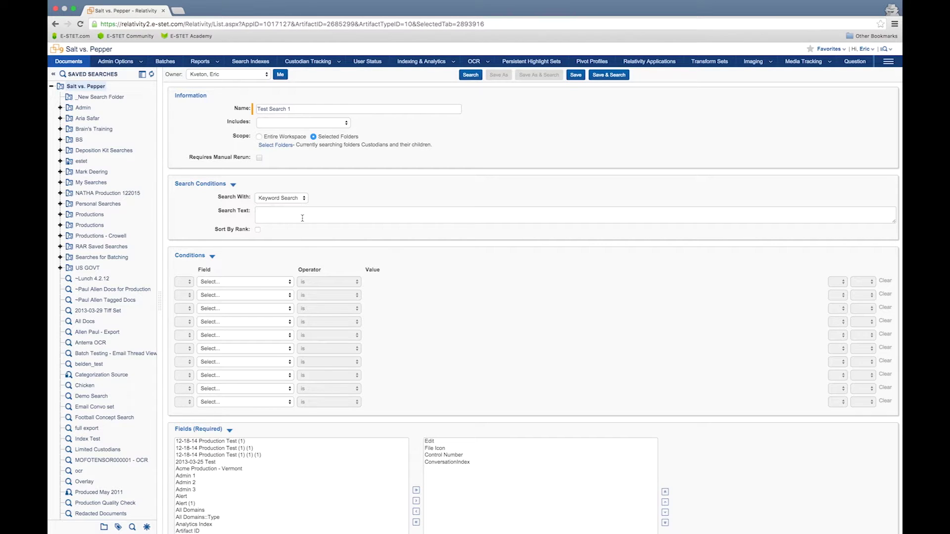
# Set the first search condition to the Date Last Modified field with the operator "is before"
pyautogui.click(290, 282)
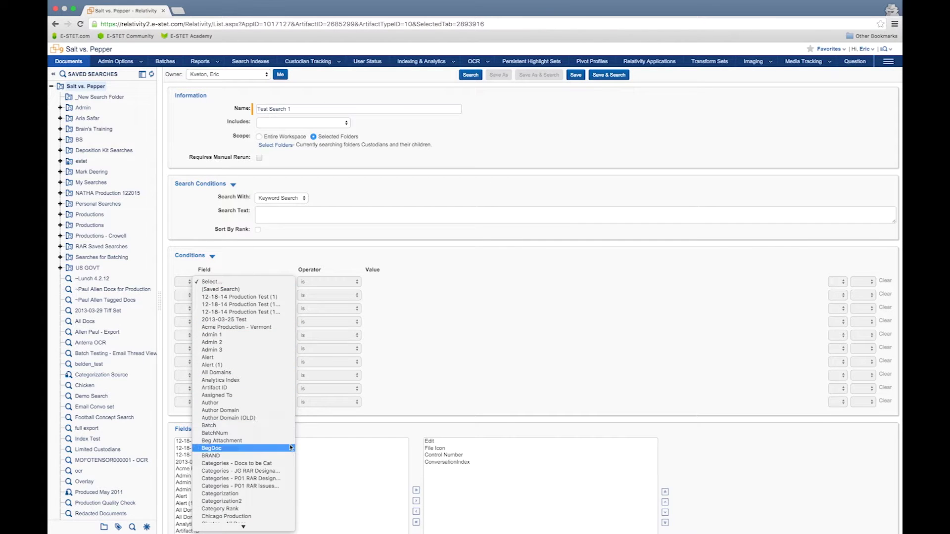
pyautogui.scroll(-15, 291, 448)
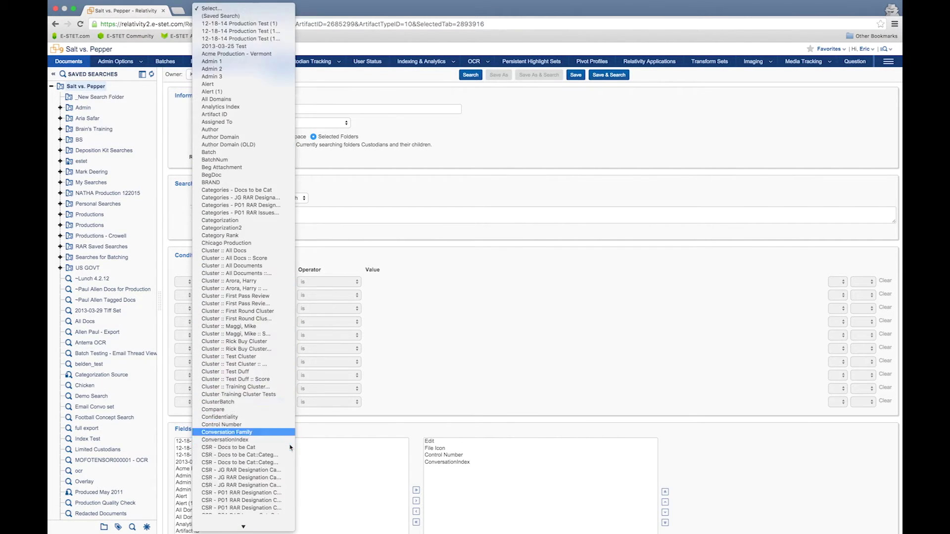
pyautogui.scroll(-1, 290, 447)
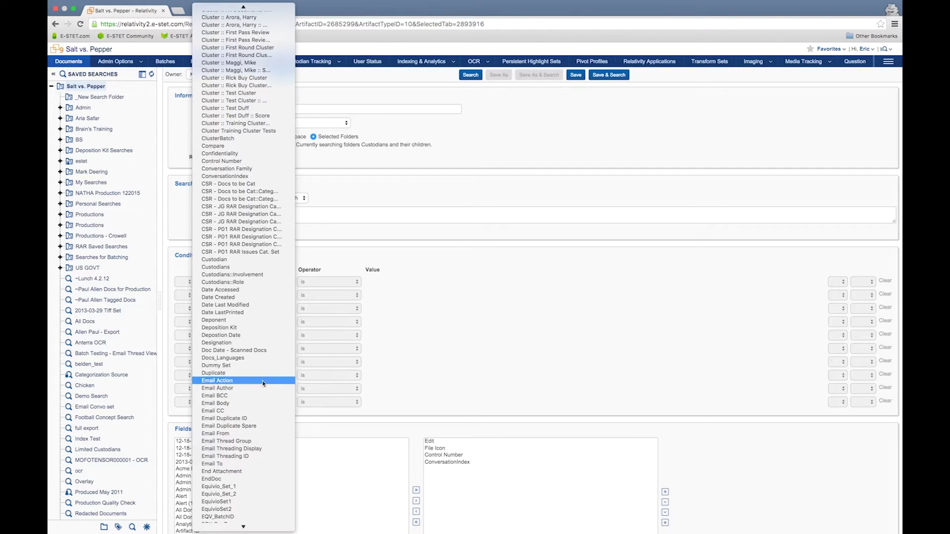
pyautogui.click(243, 305)
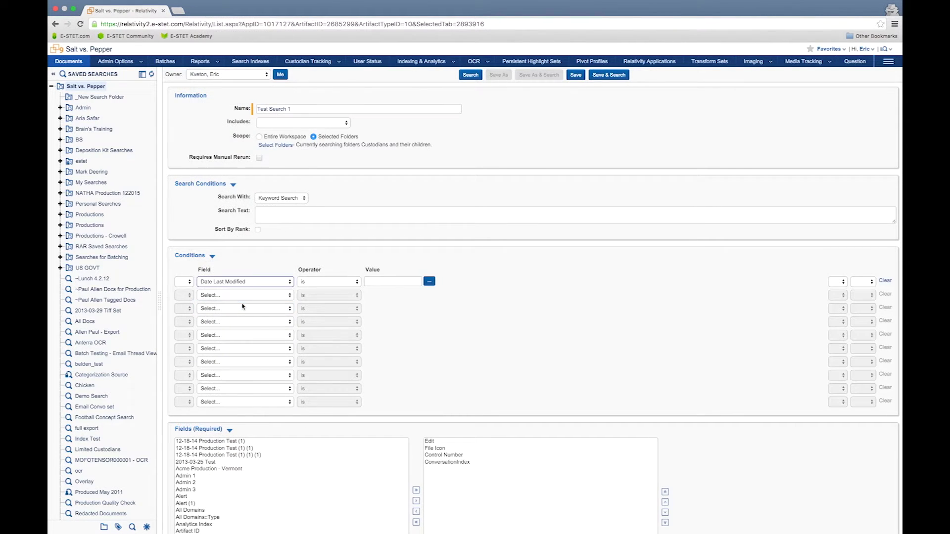
pyautogui.click(358, 284)
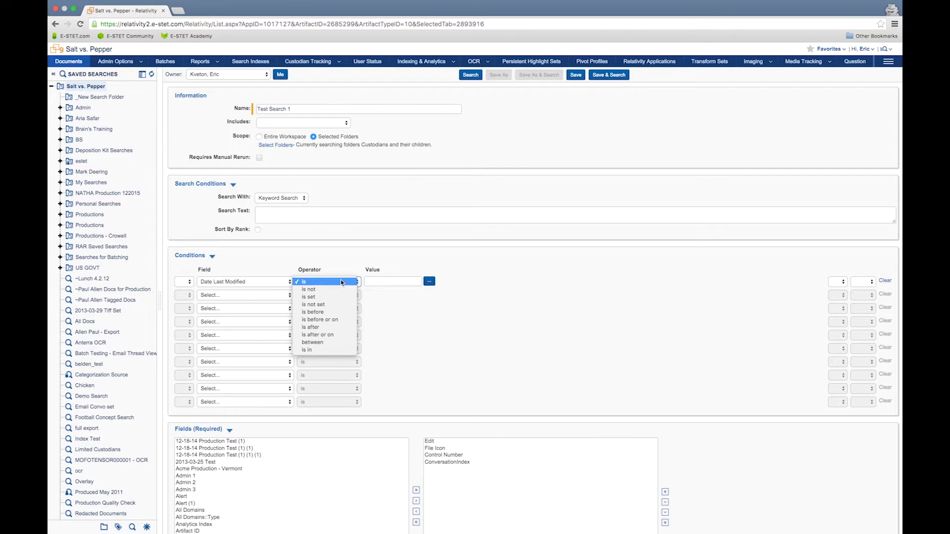
pyautogui.click(335, 313)
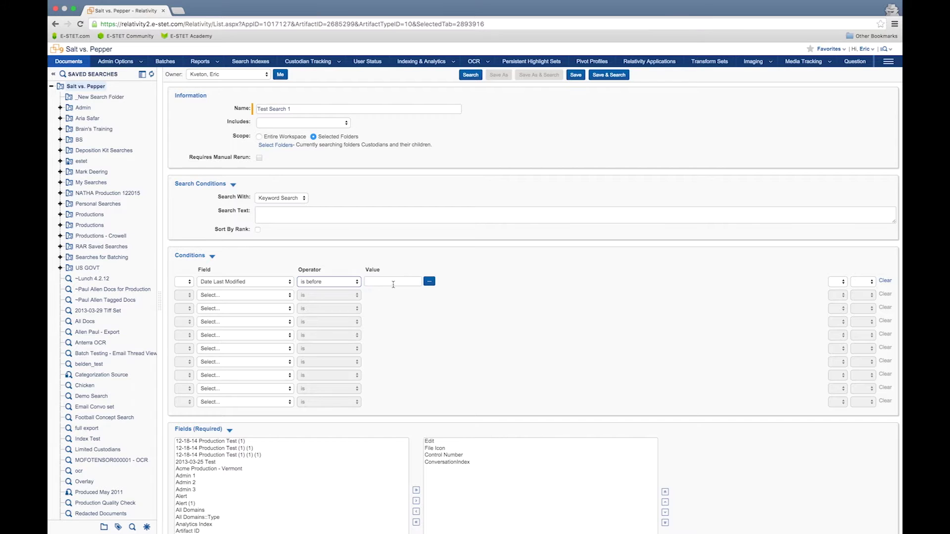
# Set the date value of the Date Last Modified condition to 1/1/2015
pyautogui.click(429, 282)
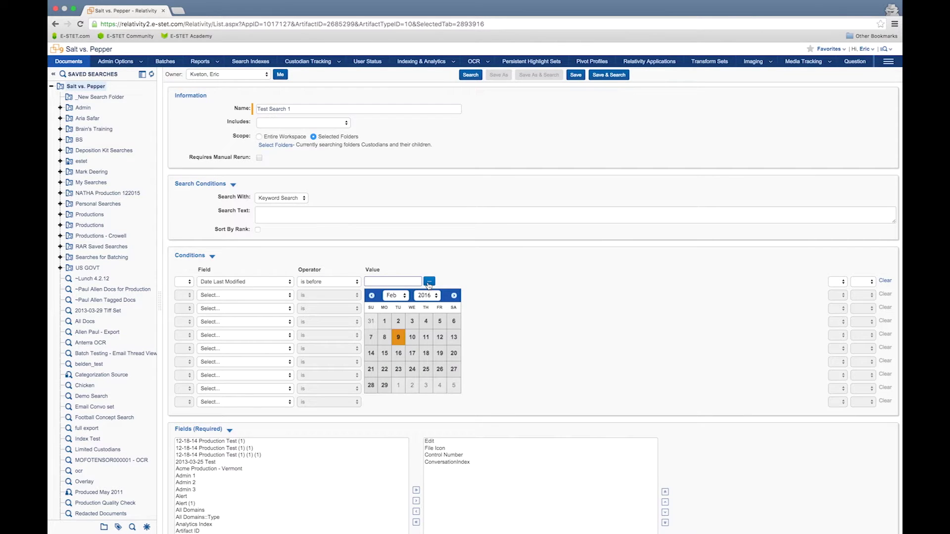
pyautogui.click(375, 297)
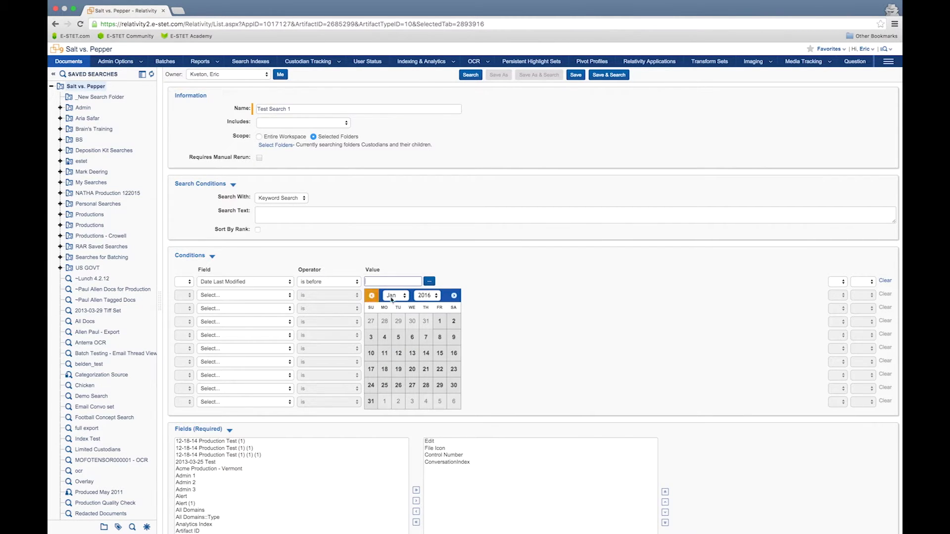
pyautogui.click(435, 297)
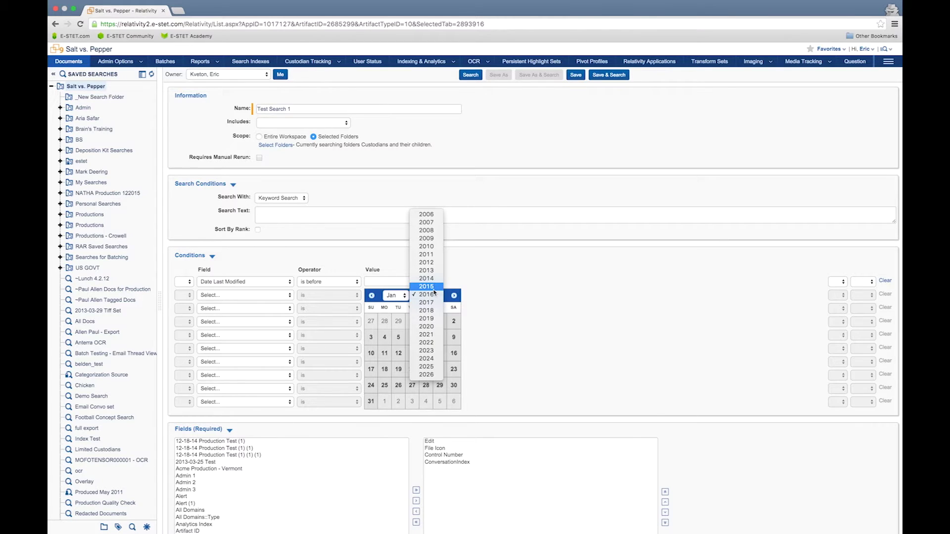
pyautogui.click(426, 287)
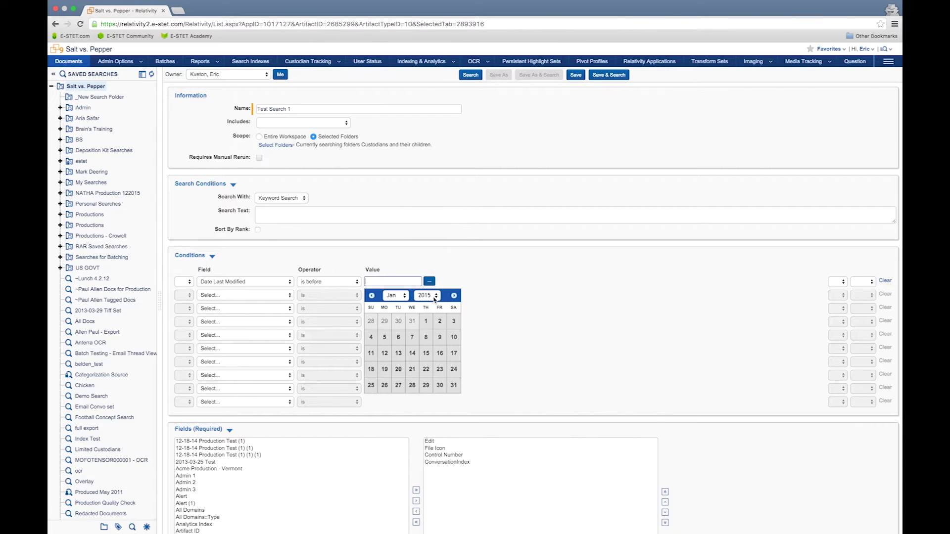
pyautogui.click(427, 322)
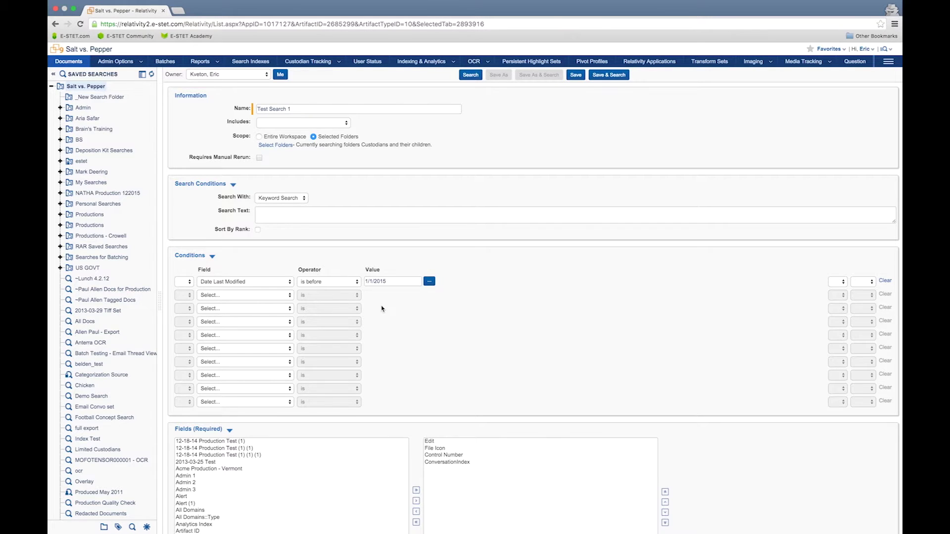
# Set the second search condition to the Filename field
pyautogui.click(293, 298)
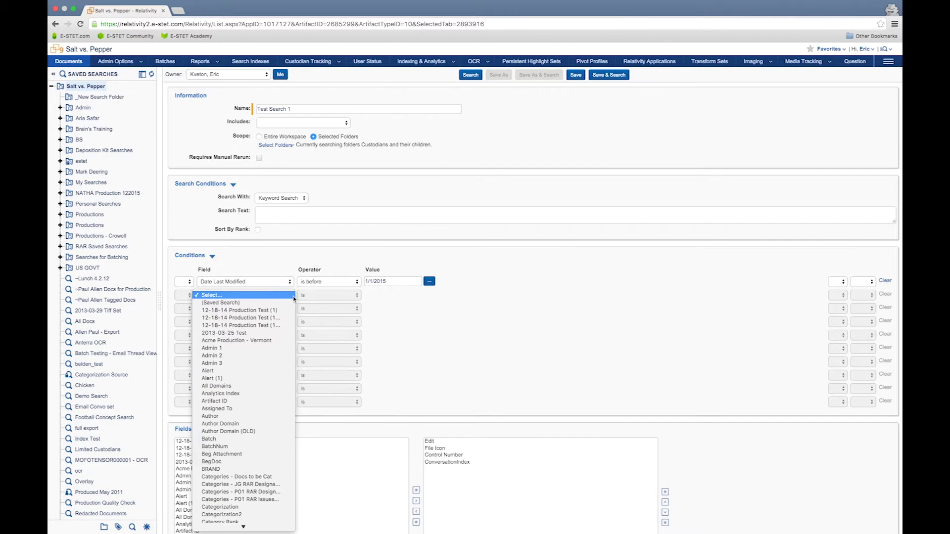
pyautogui.scroll(-20, 277, 391)
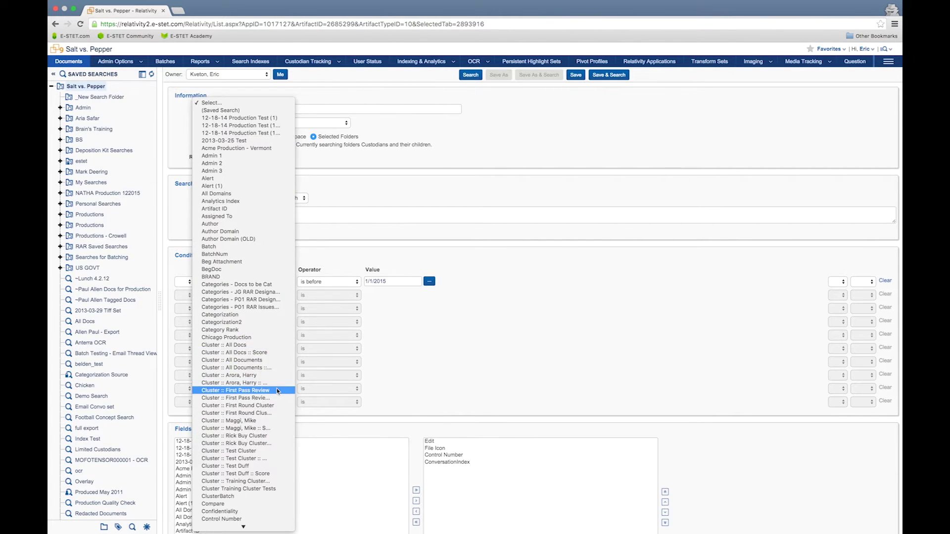
pyautogui.scroll(-20, 278, 391)
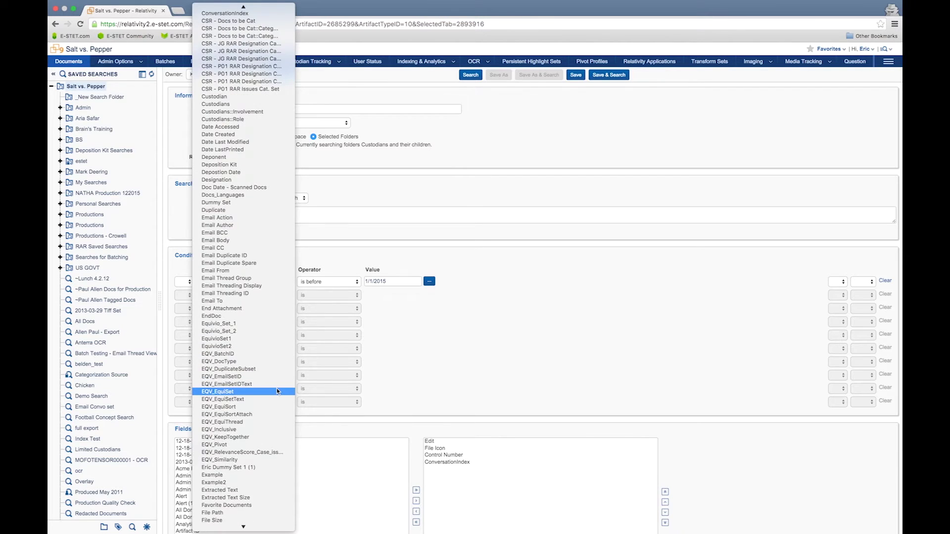
pyautogui.scroll(-7, 277, 391)
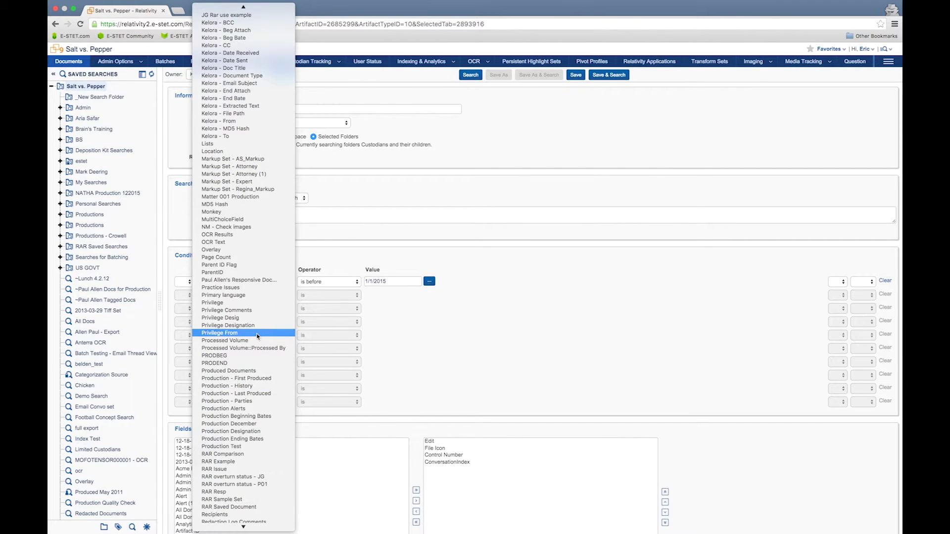
pyautogui.scroll(15, 256, 336)
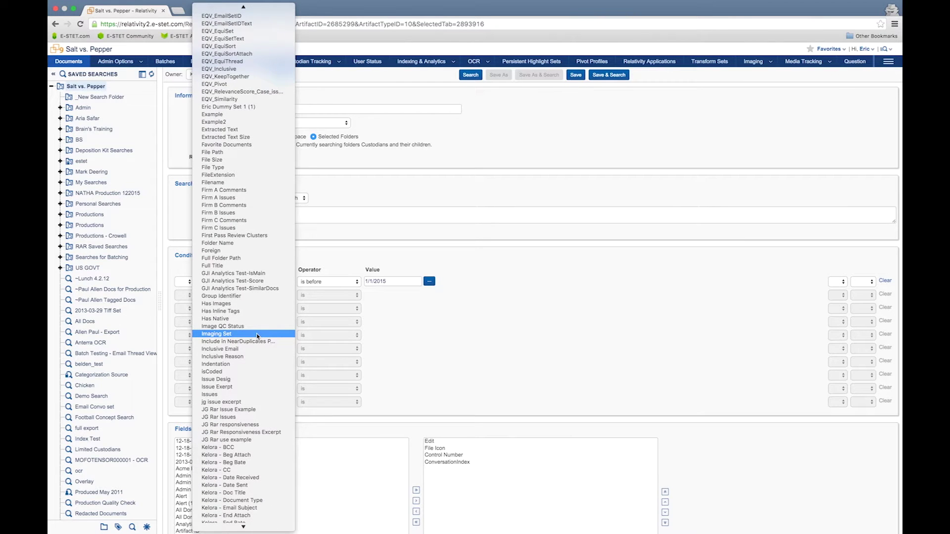
pyautogui.scroll(2, 257, 336)
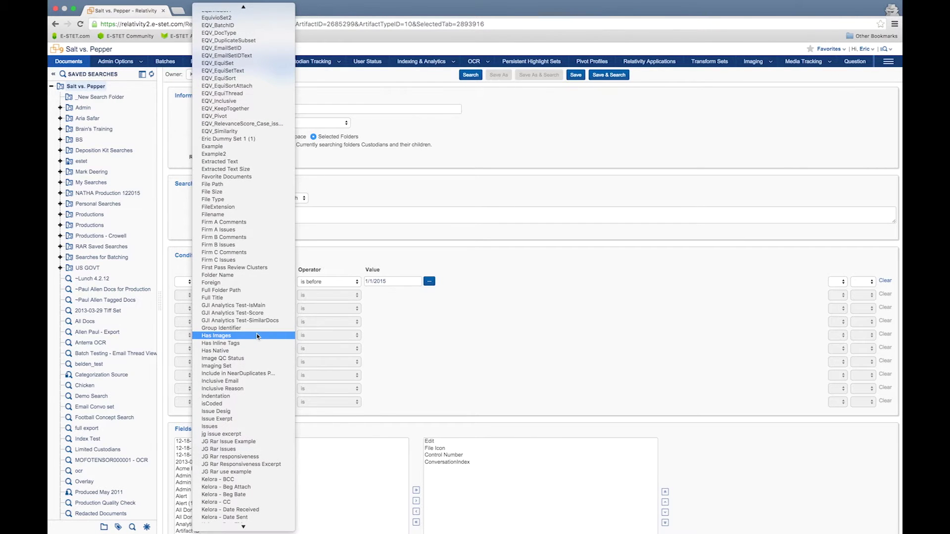
pyautogui.click(244, 215)
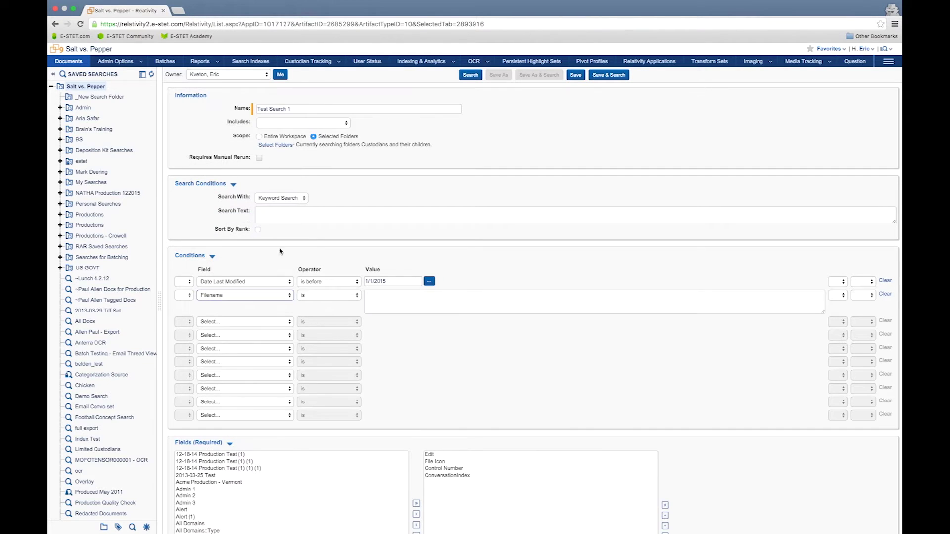
# Set the Filename condition's operator to "is like" and its value to business
pyautogui.click(330, 297)
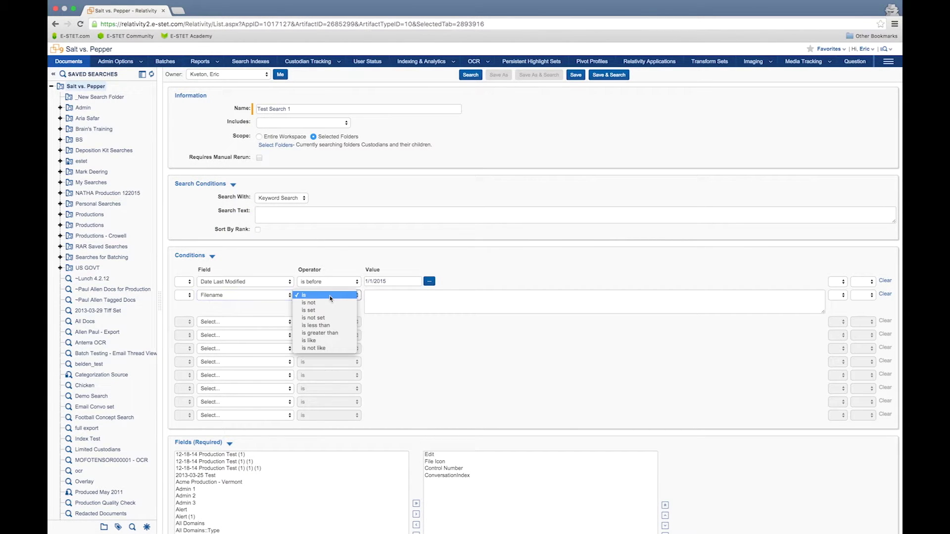
pyautogui.click(330, 341)
pyautogui.click(390, 306)
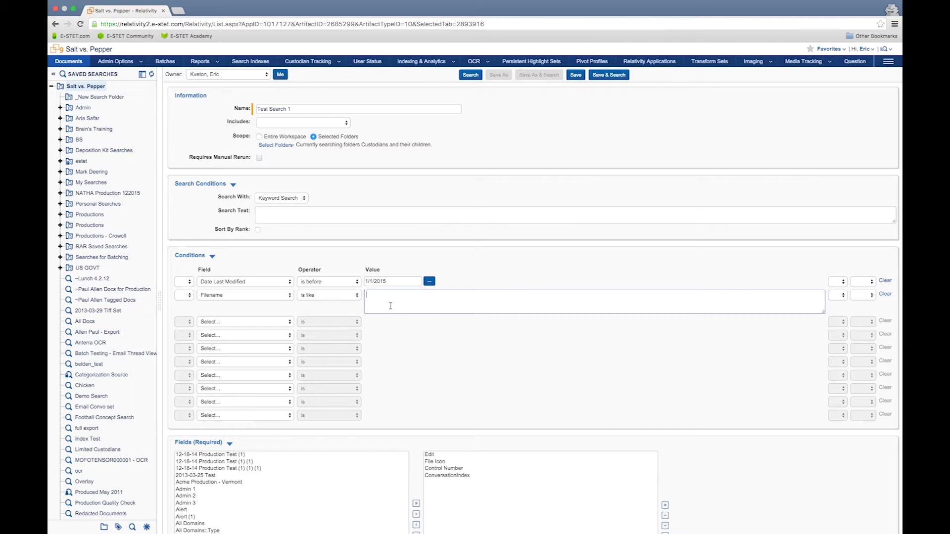
pyautogui.write('business')
pyautogui.click(502, 335)
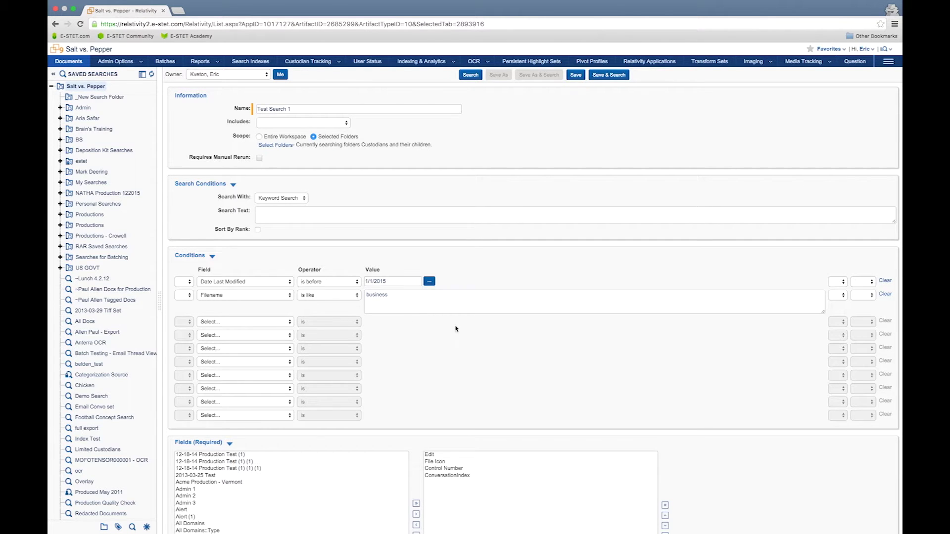
pyautogui.click(286, 325)
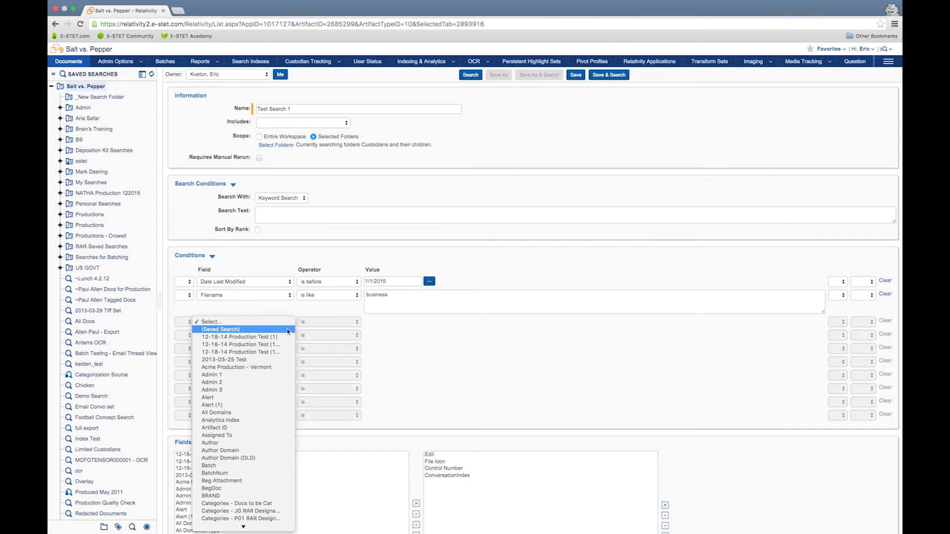
pyautogui.scroll(-5, 289, 343)
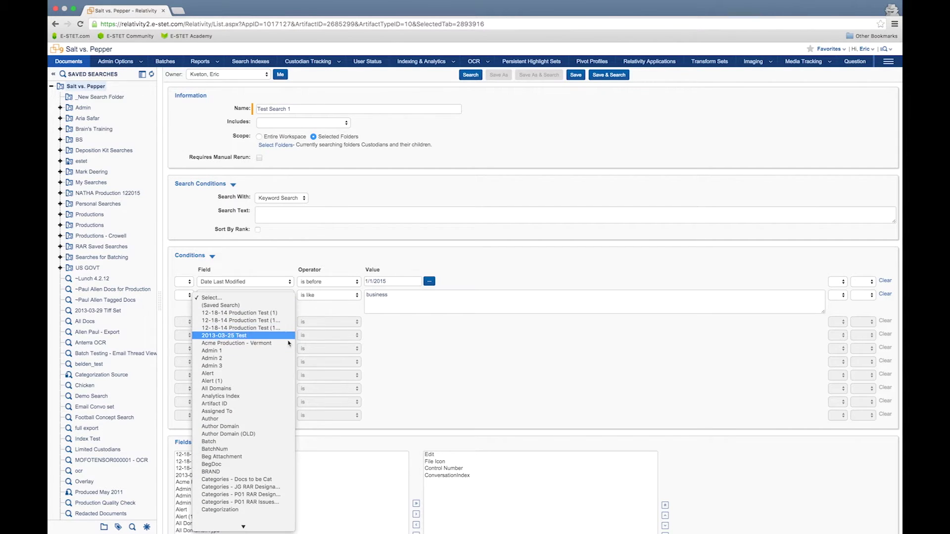
pyautogui.scroll(-10, 289, 343)
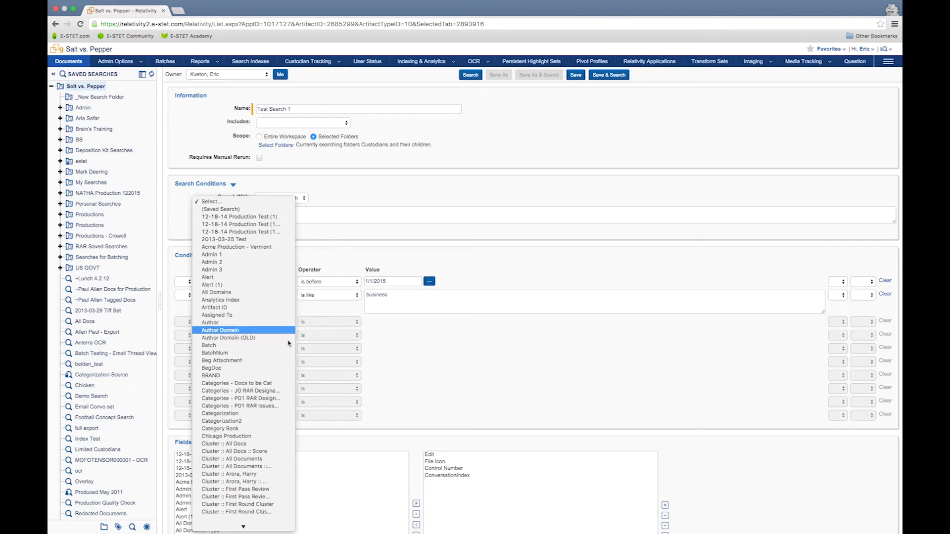
pyautogui.scroll(-7, 289, 343)
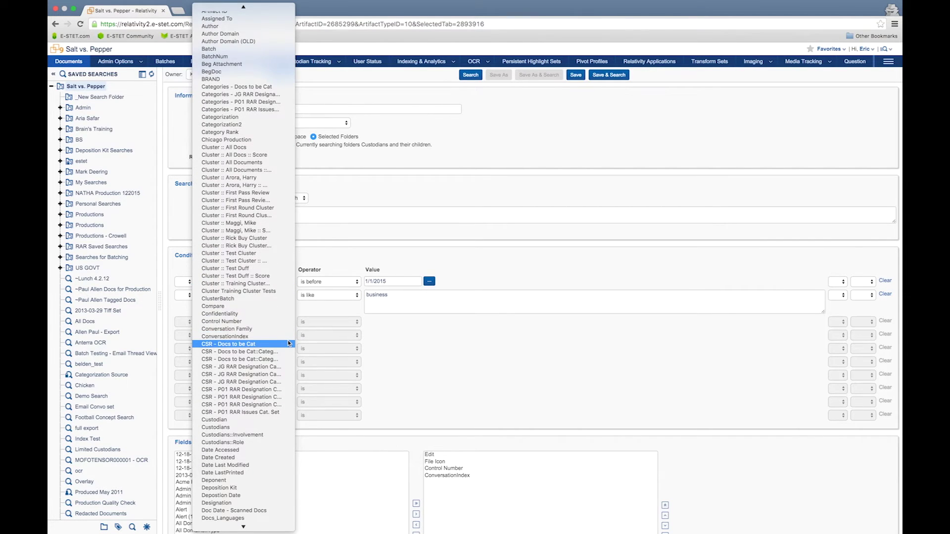
pyautogui.scroll(-5, 289, 342)
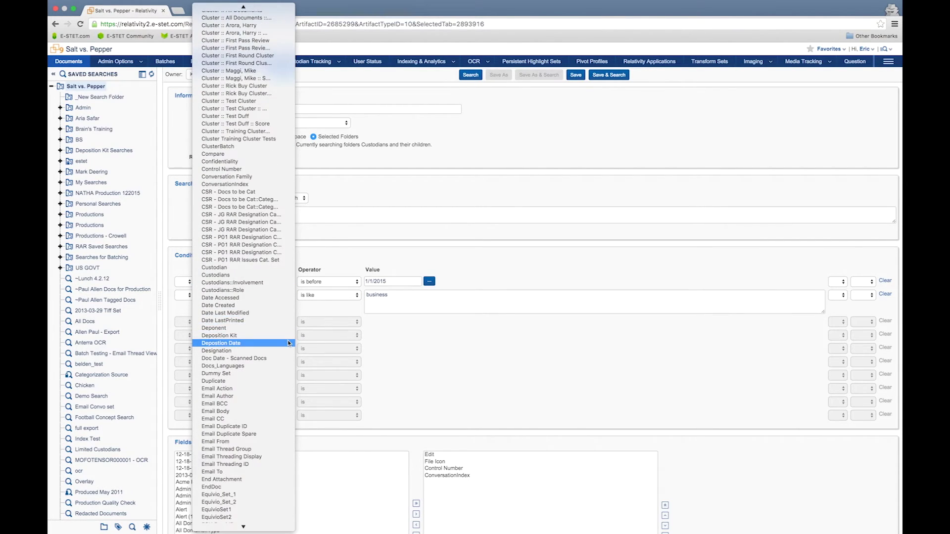
pyautogui.click(434, 364)
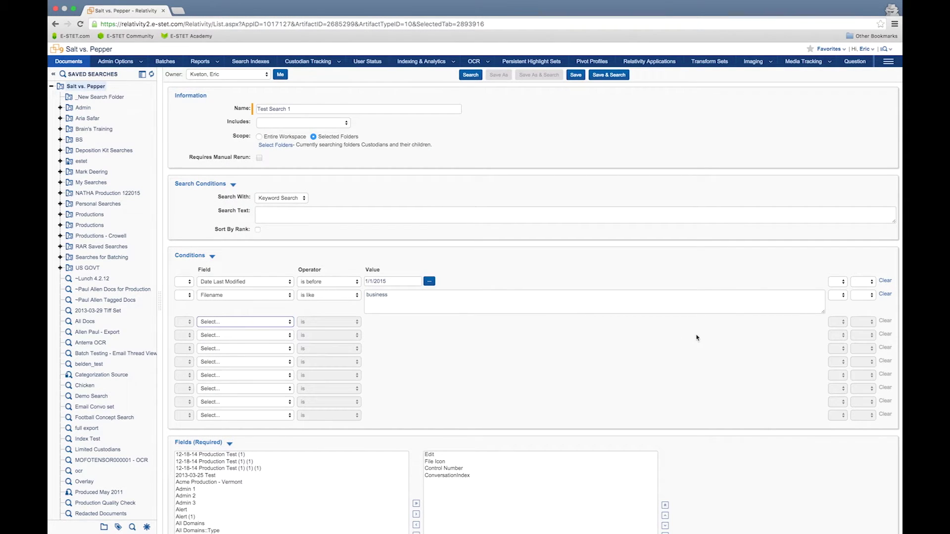
# Join the Date Last Modified condition to the Filename condition with AND
pyautogui.click(860, 286)
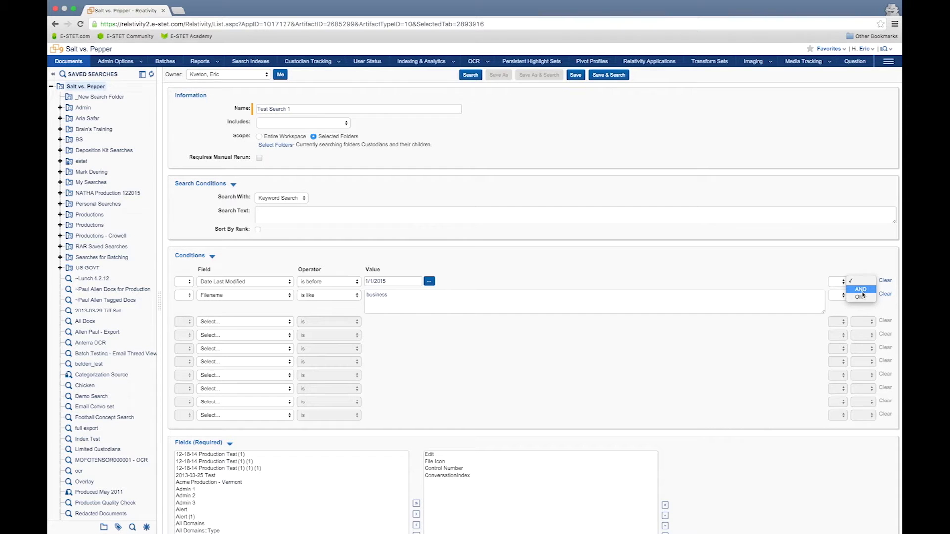
pyautogui.click(861, 290)
# Add the Date Last Modified and Filename fields to the saved search's selected output fields
pyautogui.scroll(-5, 788, 278)
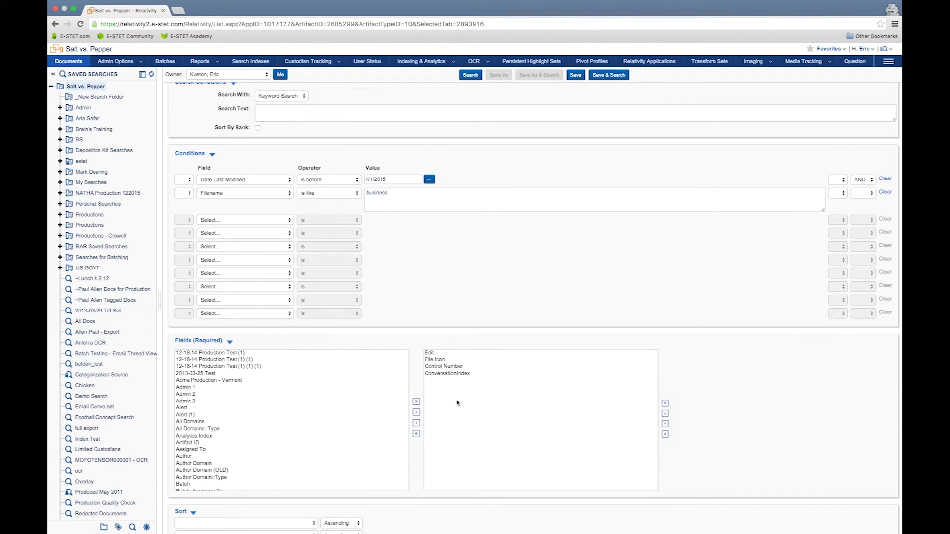
pyautogui.click(374, 421)
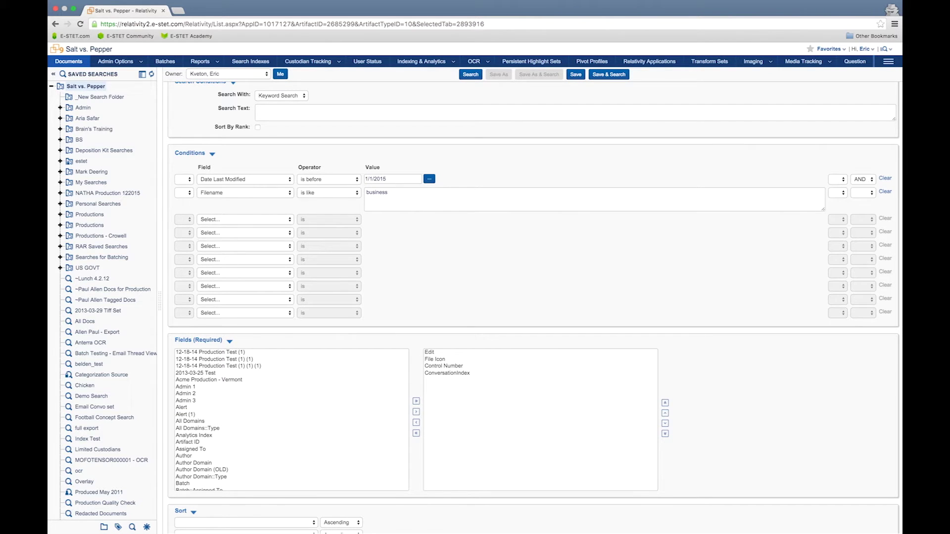
pyautogui.click(396, 456)
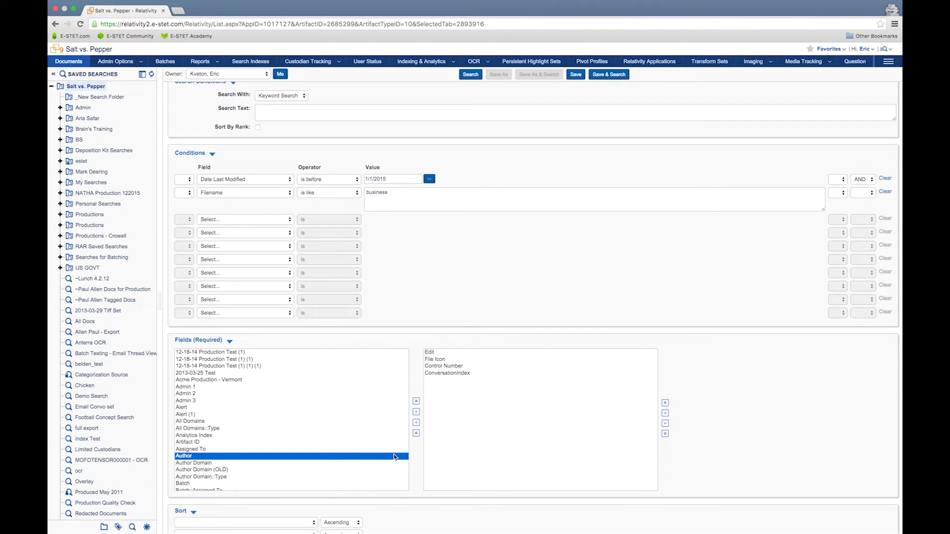
pyautogui.press('Down')
pyautogui.press('Down')
pyautogui.press('Down')
pyautogui.press('Down')
pyautogui.press('Down')
pyautogui.press('Down')
pyautogui.press('Down')
pyautogui.press('Down')
pyautogui.press('Down')
pyautogui.press('Down')
pyautogui.press('Down')
pyautogui.press('Down')
pyautogui.press('Down')
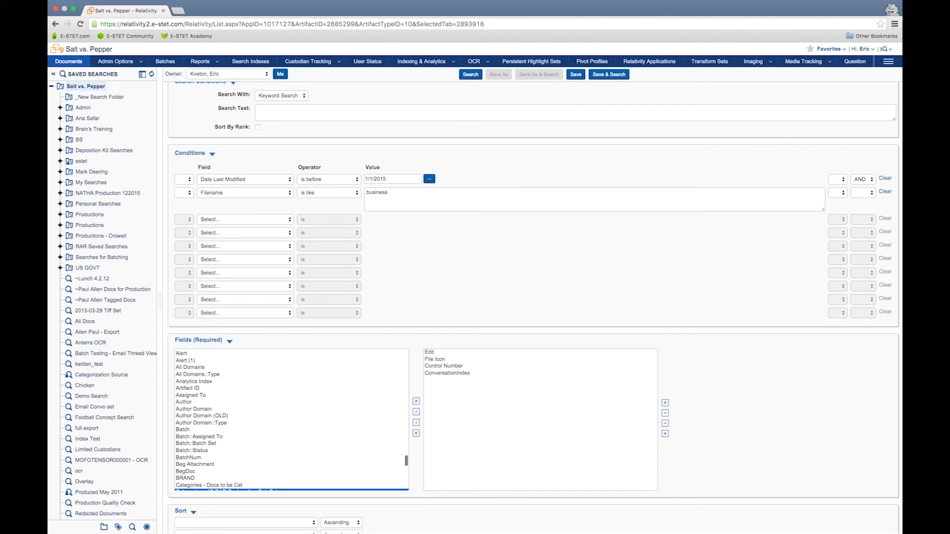
pyautogui.click(407, 465)
pyautogui.keyDown('shift'); pyautogui.click(408, 472); pyautogui.keyUp('shift')
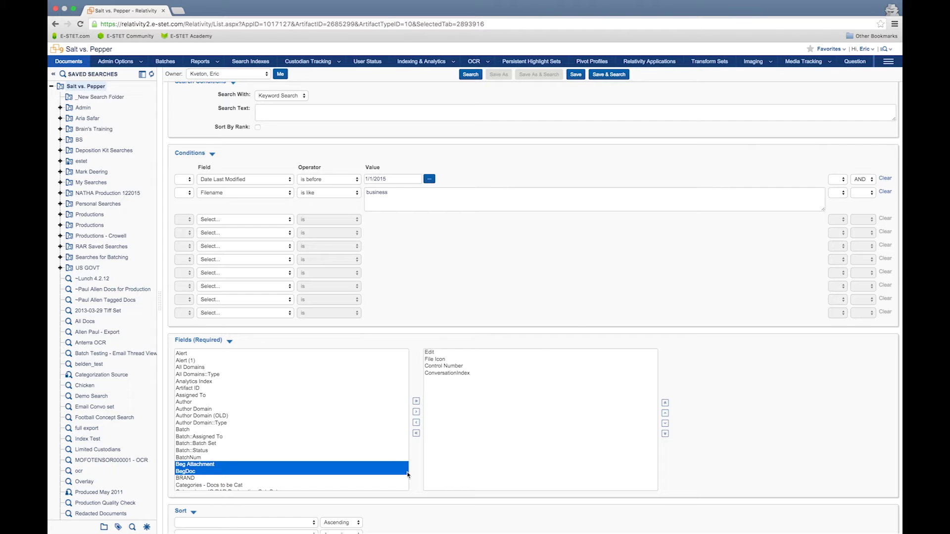
pyautogui.press('Down')
pyautogui.press('Down')
pyautogui.press('Down')
pyautogui.press('Down')
pyautogui.press('Down')
pyautogui.press('Down')
pyautogui.press('Down')
pyautogui.press('Down')
pyautogui.press('Down')
pyautogui.press('Down')
pyautogui.press('Down')
pyautogui.press('Down')
pyautogui.press('Down')
pyautogui.press('Down')
pyautogui.press('Down')
pyautogui.press('Down')
pyautogui.press('Down')
pyautogui.press('Down')
pyautogui.press('Down')
pyautogui.press('Down')
pyautogui.press('Down')
pyautogui.press('Down')
pyautogui.press('Down')
pyautogui.press('Down')
pyautogui.press('Down')
pyautogui.press('Down')
pyautogui.press('Down')
pyautogui.press('Down')
pyautogui.press('Down')
pyautogui.press('Down')
pyautogui.press('Down')
pyautogui.press('Down')
pyautogui.press('Down')
pyautogui.press('Down')
pyautogui.press('Down')
pyautogui.press('Down')
pyautogui.press('Down')
pyautogui.press('Down')
pyautogui.press('Down')
pyautogui.press('Down')
pyautogui.press('Down')
pyautogui.press('Down')
pyautogui.press('Down')
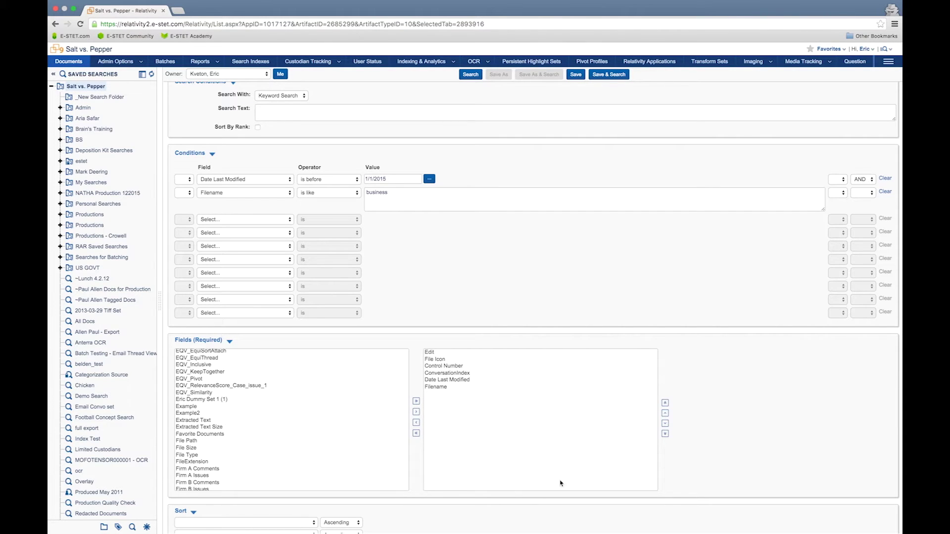
# Sort the search results by Date Last Modified in ascending order, and save and run the search
pyautogui.click(292, 524)
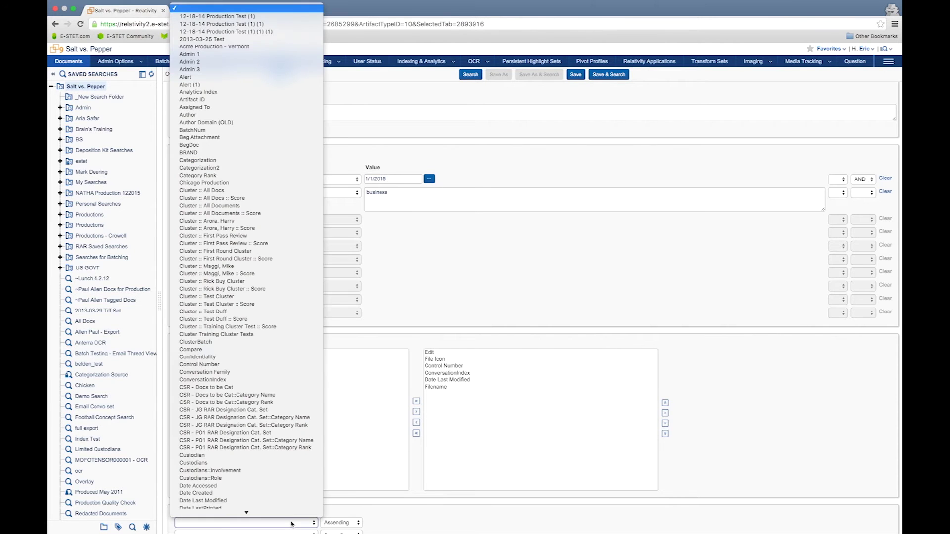
pyautogui.click(257, 502)
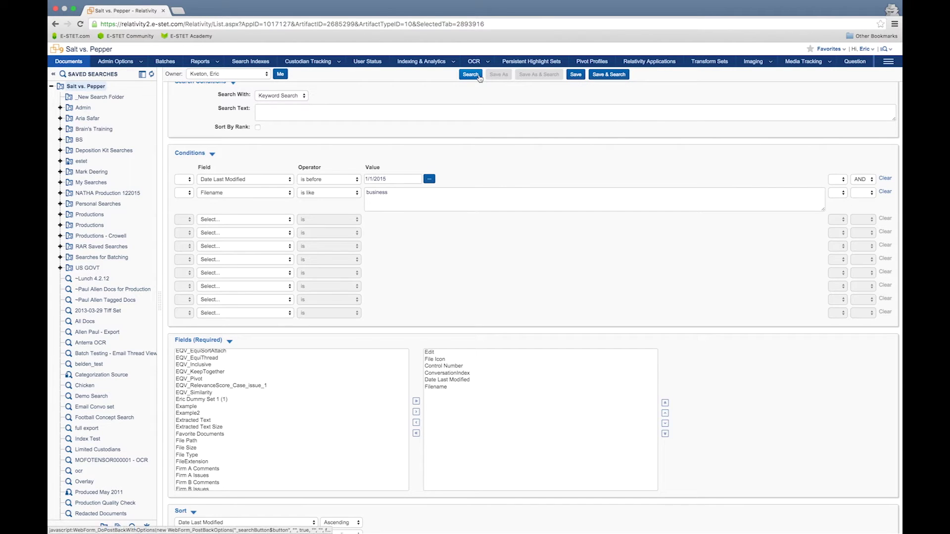
pyautogui.click(614, 75)
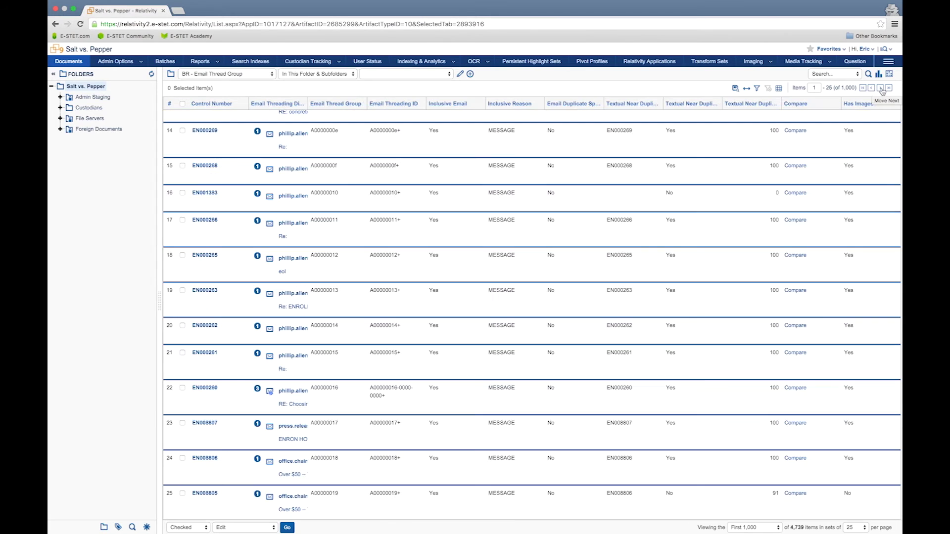
# Go to the next page of the email thread document list and open document EN000248
pyautogui.click(882, 90)
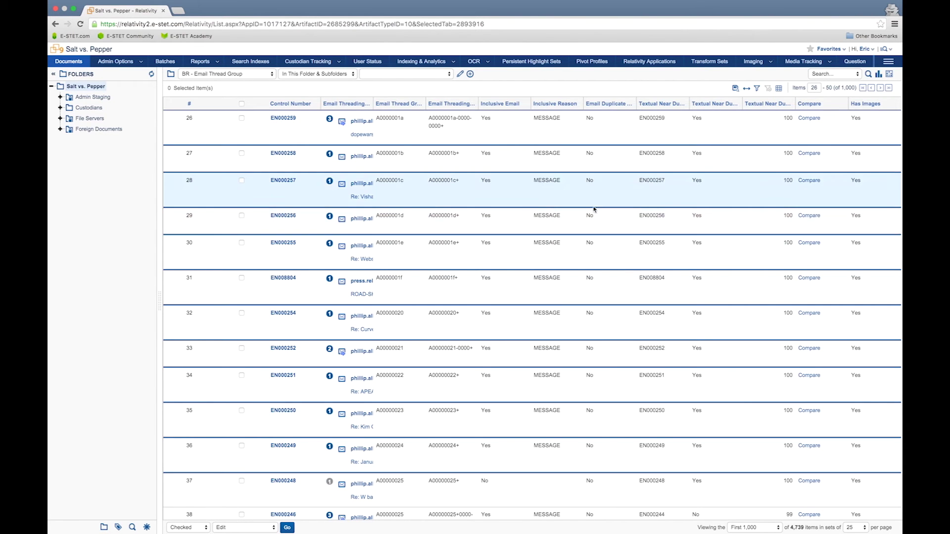
pyautogui.scroll(-4, 579, 260)
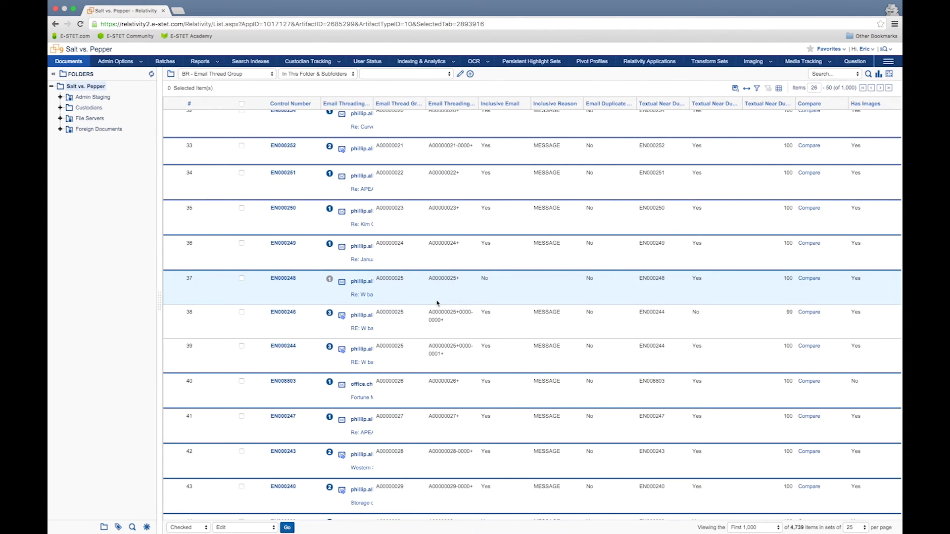
pyautogui.click(290, 279)
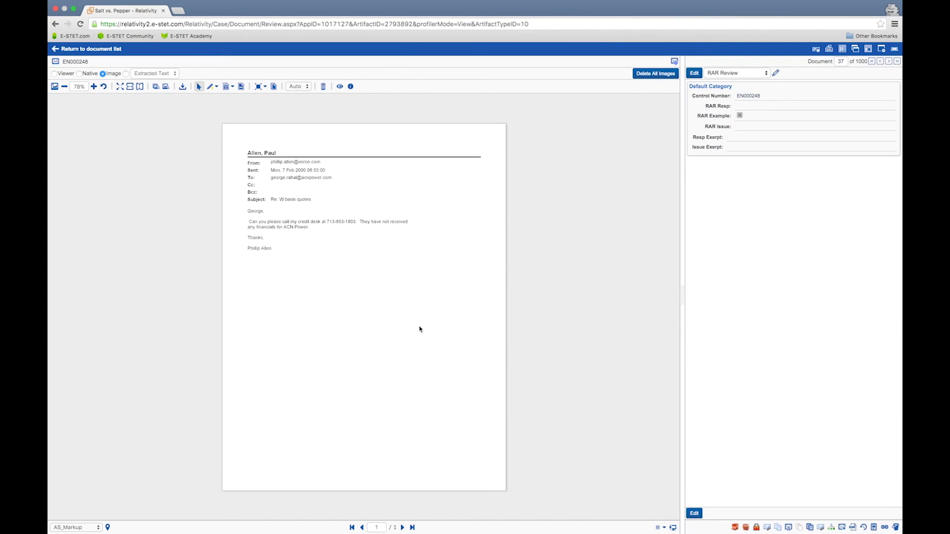
# Show the related documents in the email's thread group and open document EN001711 from it
pyautogui.click(789, 527)
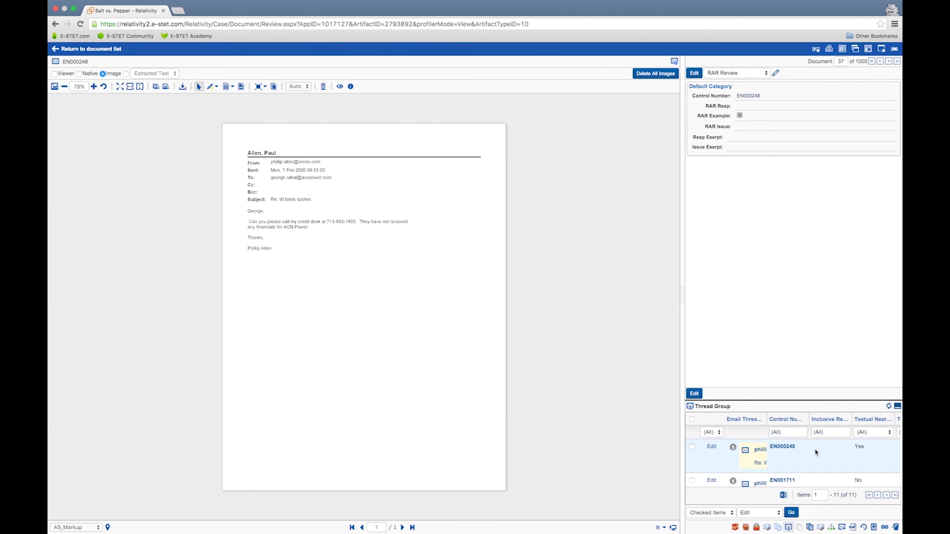
pyautogui.click(782, 481)
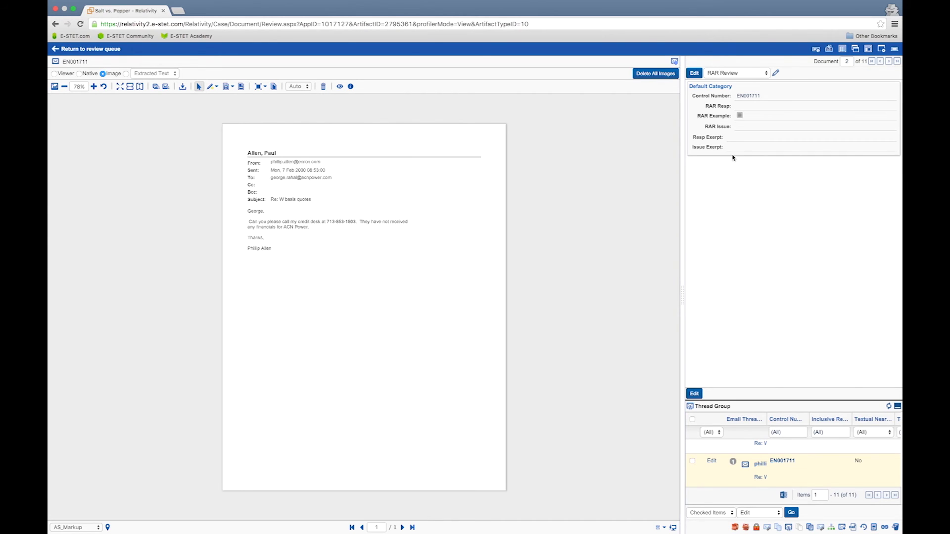
# Switch document EN001711 to the Coding layout and save its Responsiveness as Responsive
pyautogui.click(766, 74)
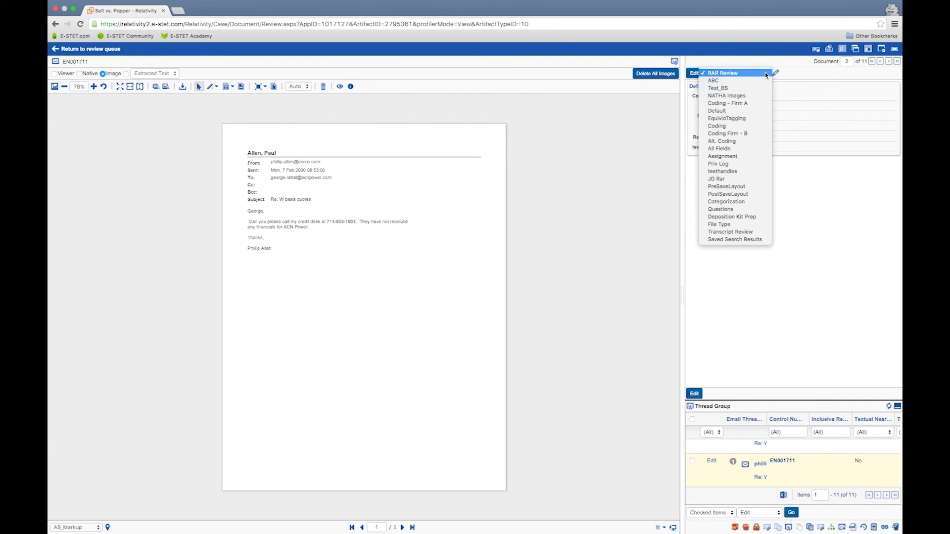
pyautogui.click(753, 127)
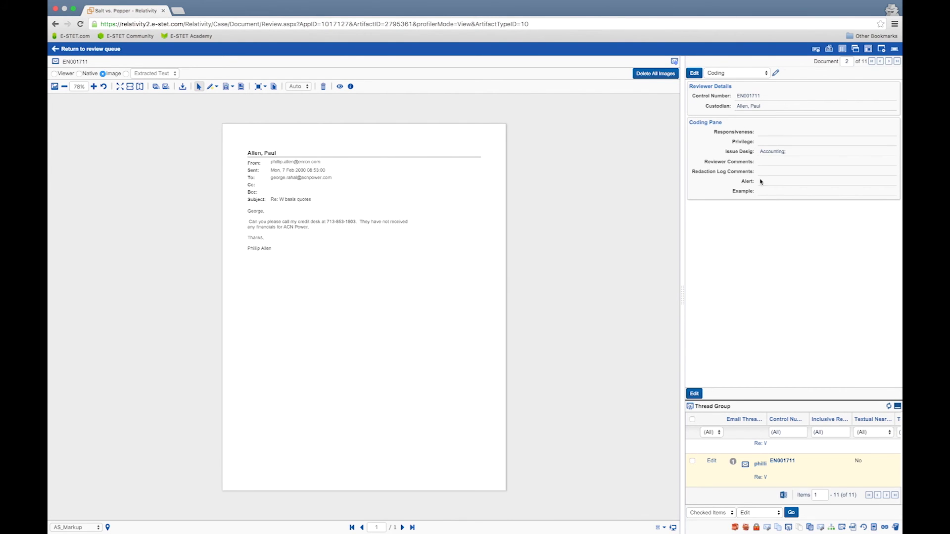
pyautogui.click(694, 74)
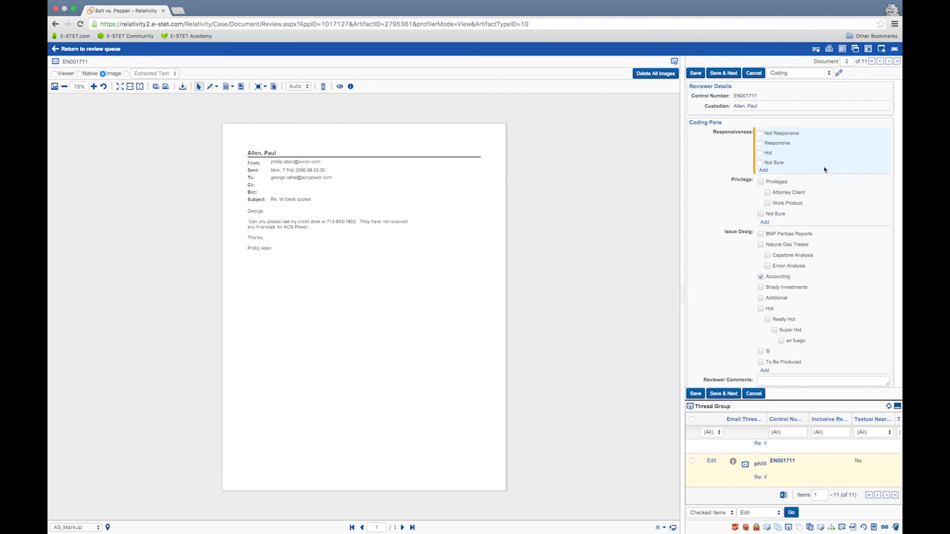
pyautogui.click(761, 146)
pyautogui.click(695, 395)
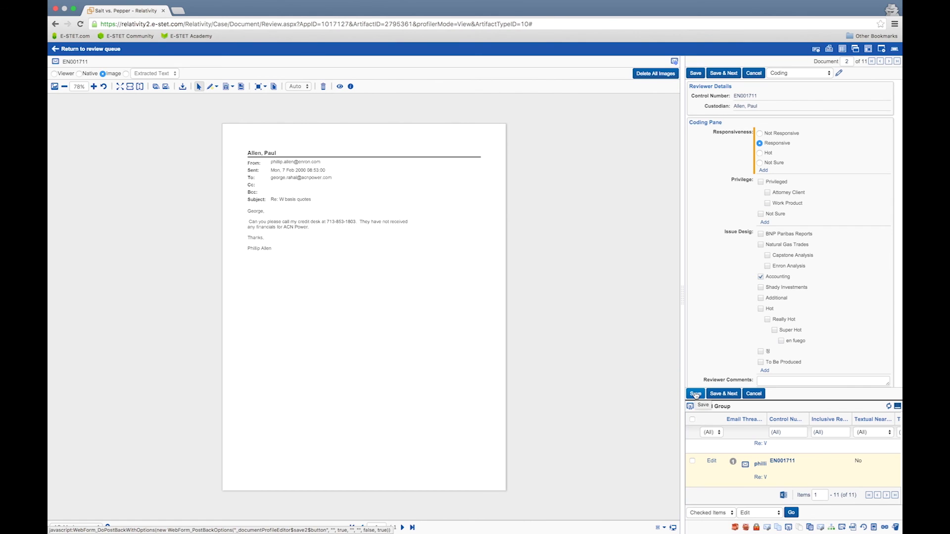